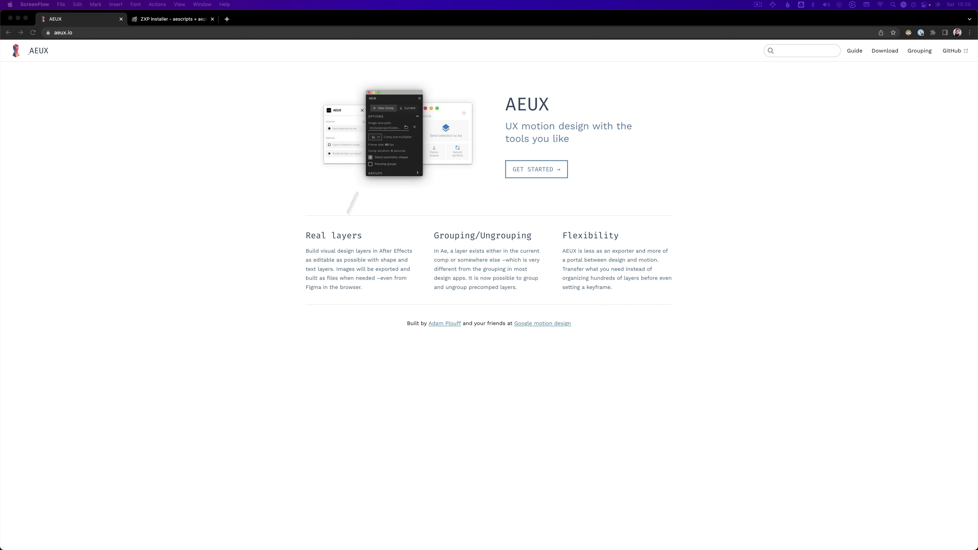
Download the AEUX 0.8.1-b package from the AEUX site's Download page.
click(886, 50)
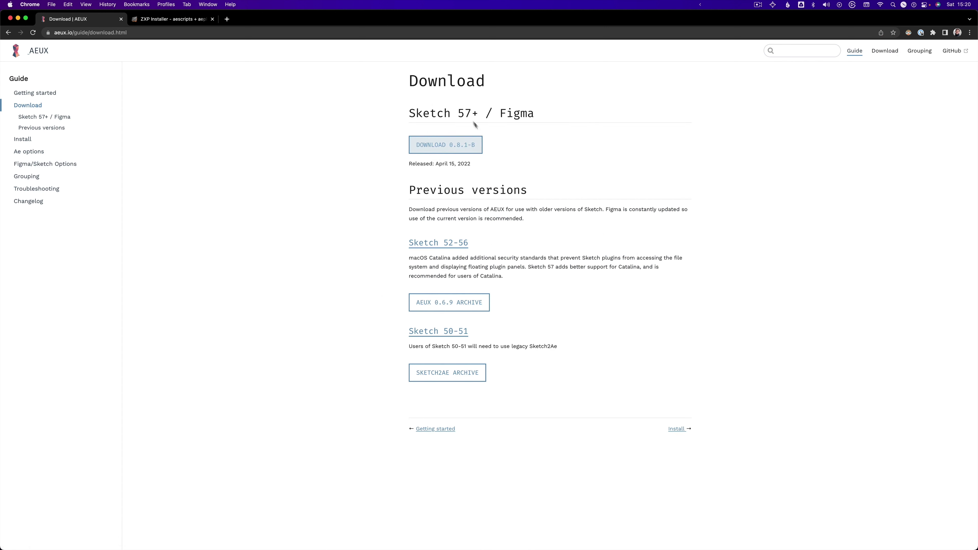
click(438, 147)
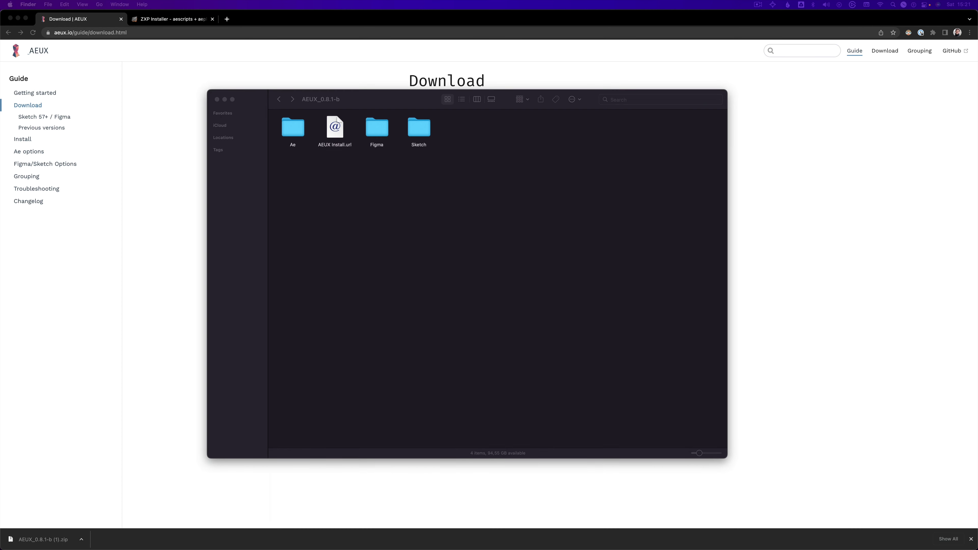
Open the Ae folder of AEUX_0.8.1-b to find AEUX.zxp, then return to the Chrome download page.
drag(349, 104, 357, 106)
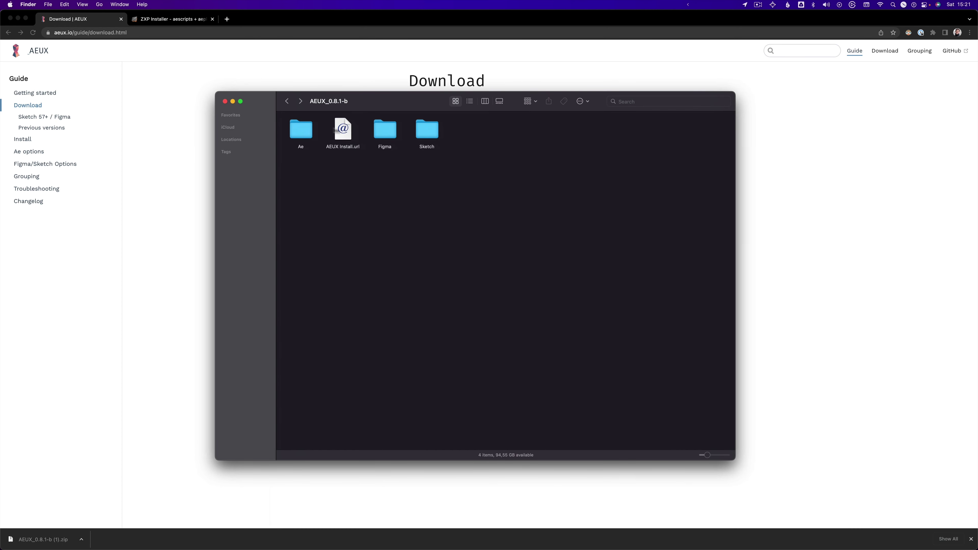
double_click(307, 130)
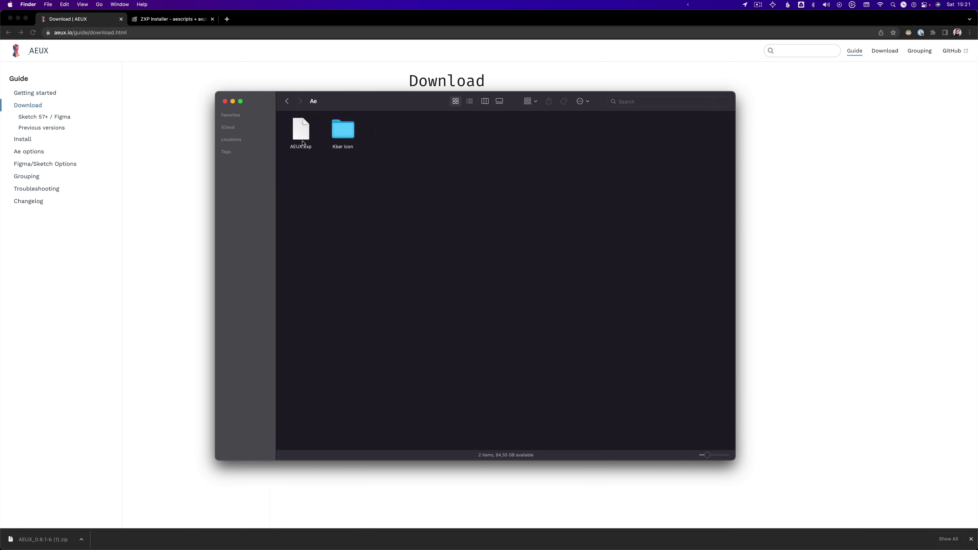
drag(382, 105, 393, 134)
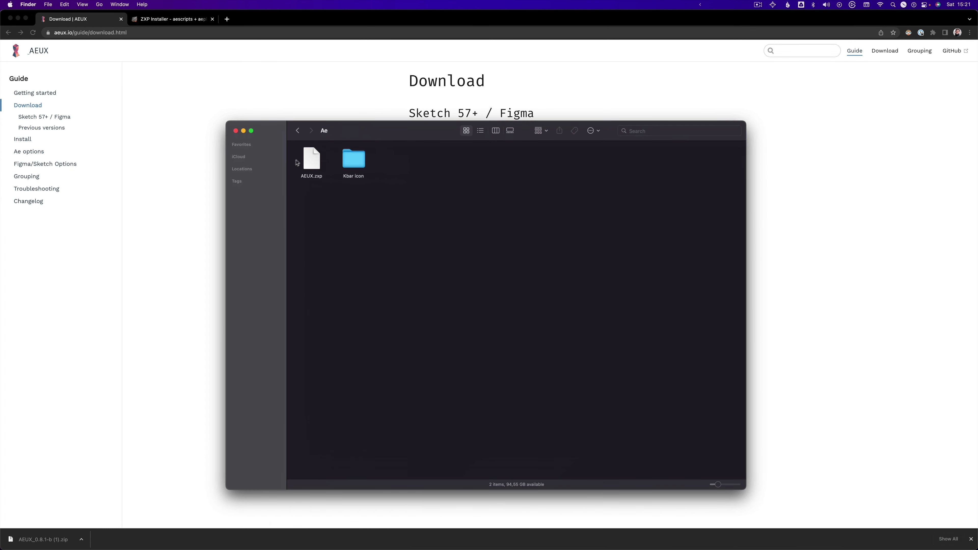
click(298, 131)
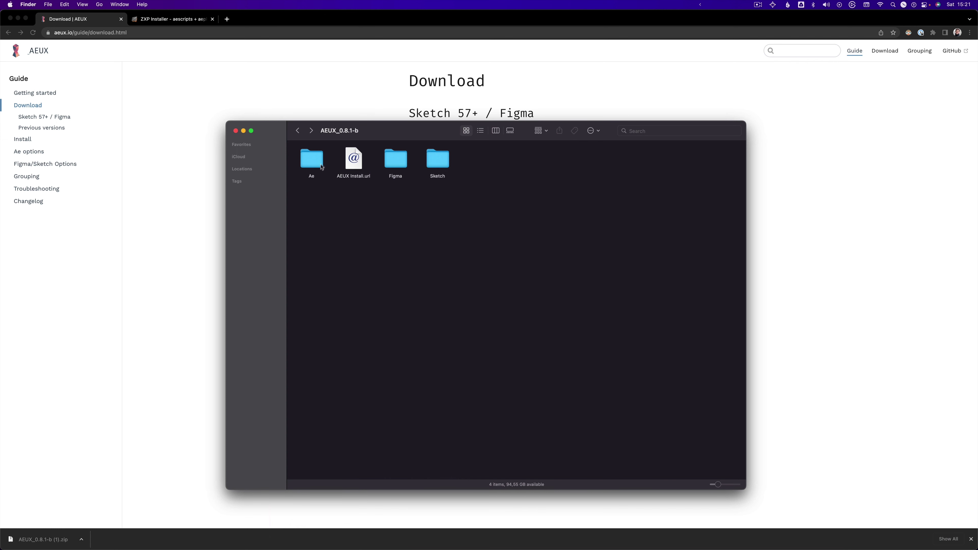
double_click(312, 160)
drag(310, 147, 319, 148)
click(299, 89)
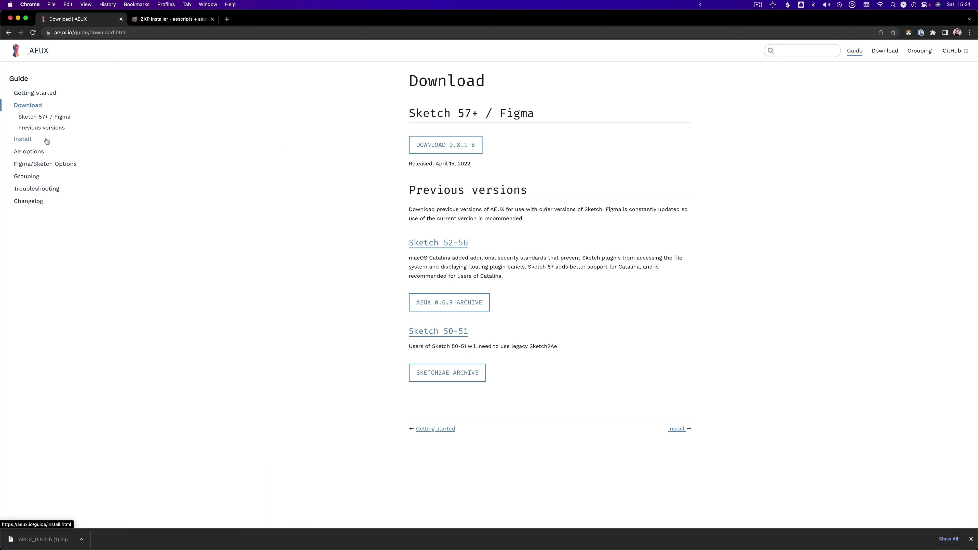
Scroll the AEUX Install guide to its After Effects steps and check the ZXP Installer page.
click(24, 139)
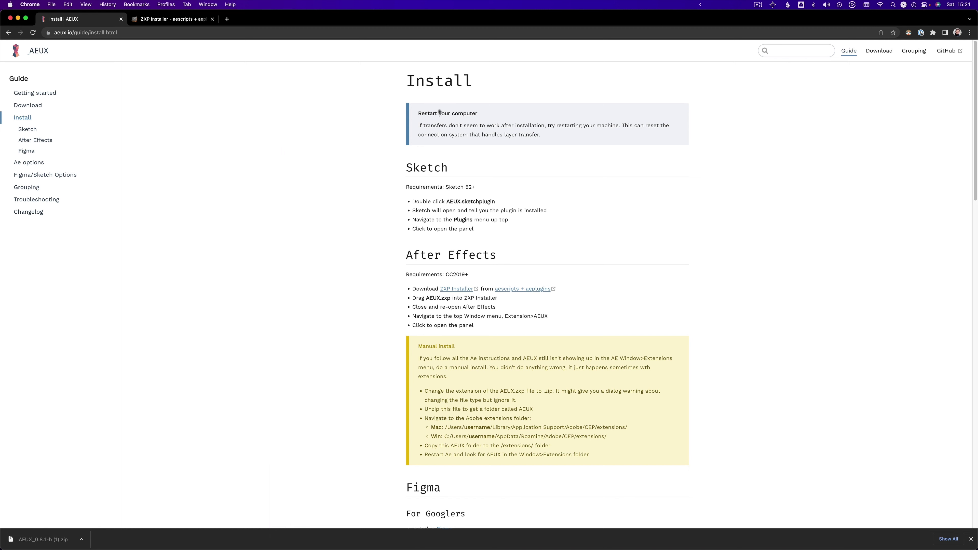
scroll(382, 254, down, 2)
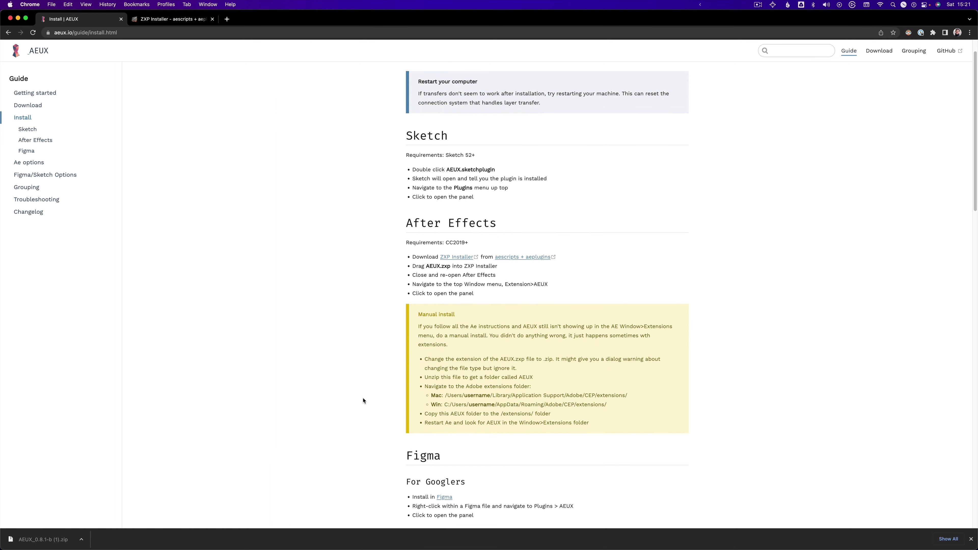
scroll(361, 397, down, 1)
scroll(382, 272, down, 1)
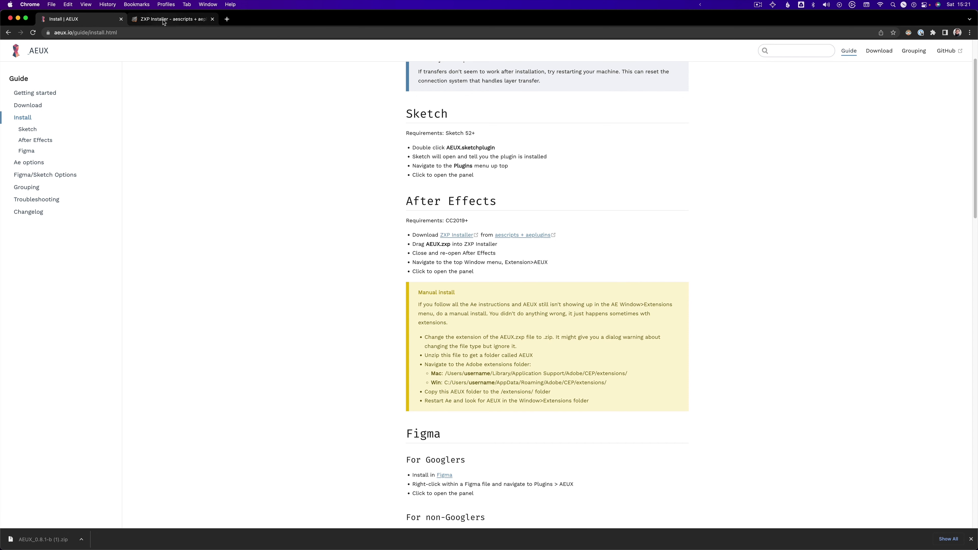
click(171, 19)
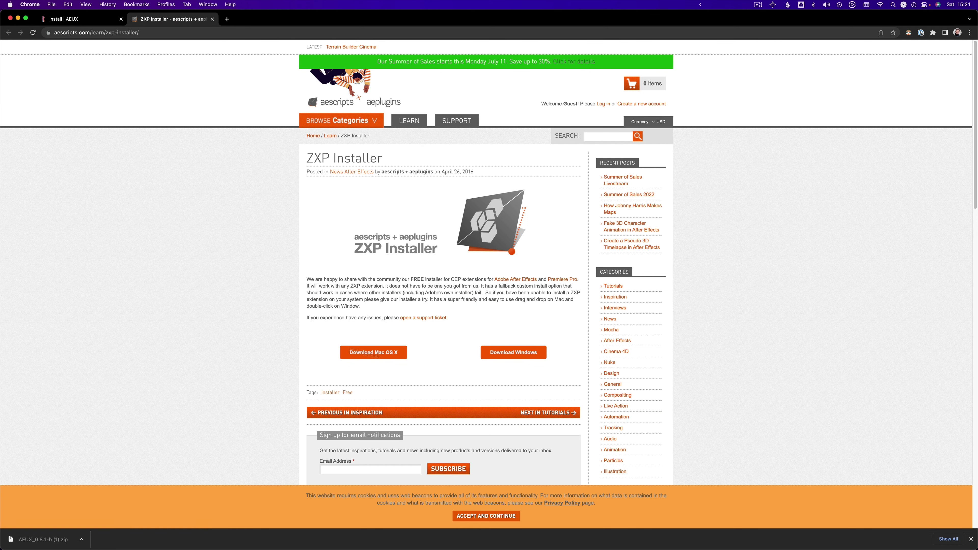
click(80, 22)
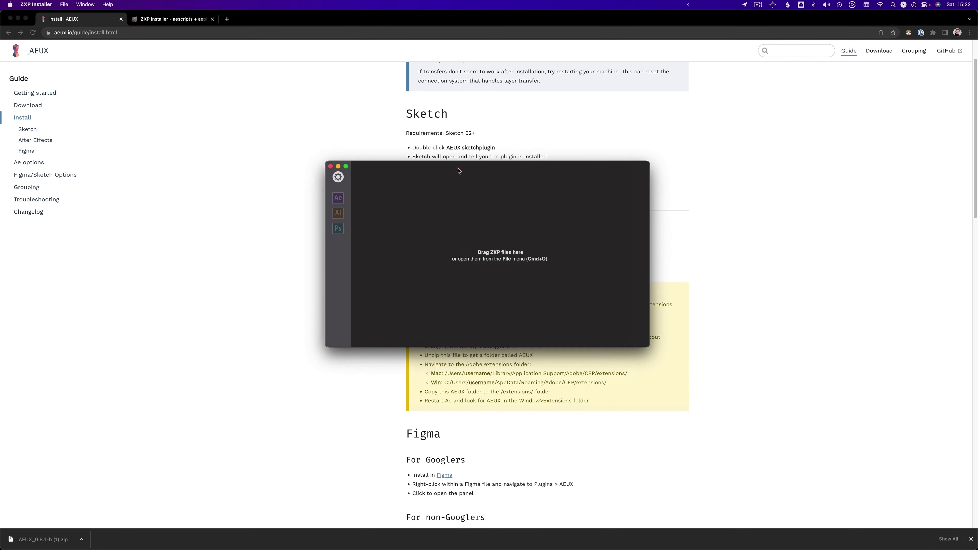
Drop AEUX.zxp from the Ae folder onto the ZXP Installer window.
drag(459, 171, 299, 126)
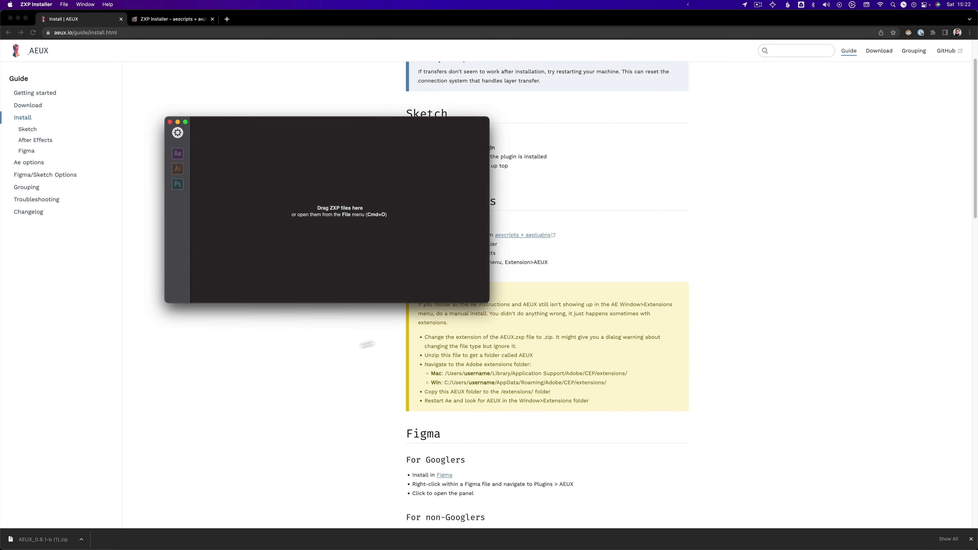
key(super+Tab)
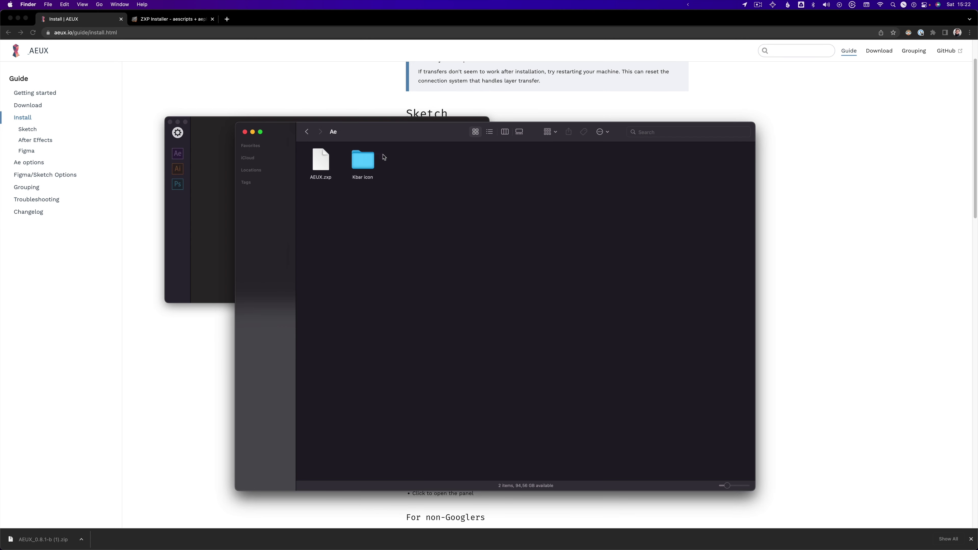
drag(366, 136, 544, 121)
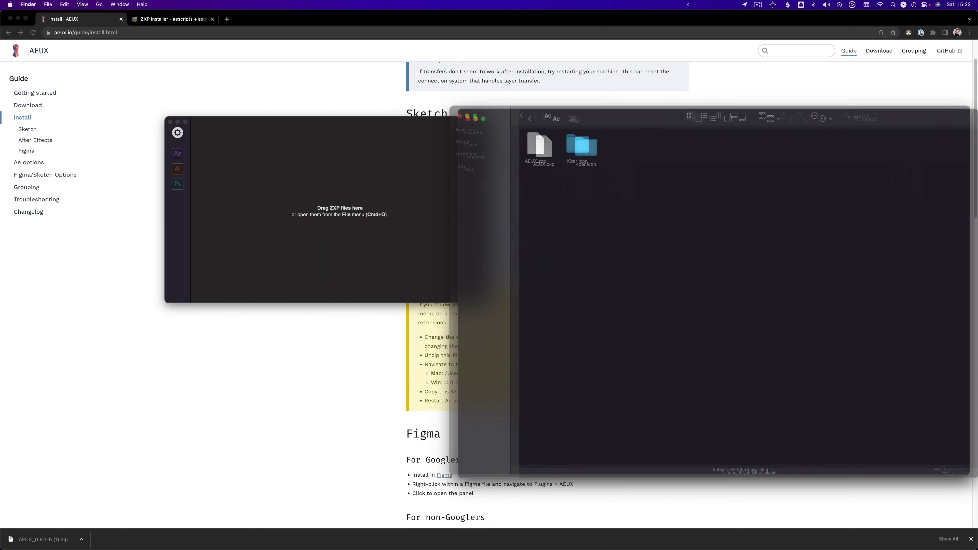
click(498, 150)
drag(498, 150, 295, 194)
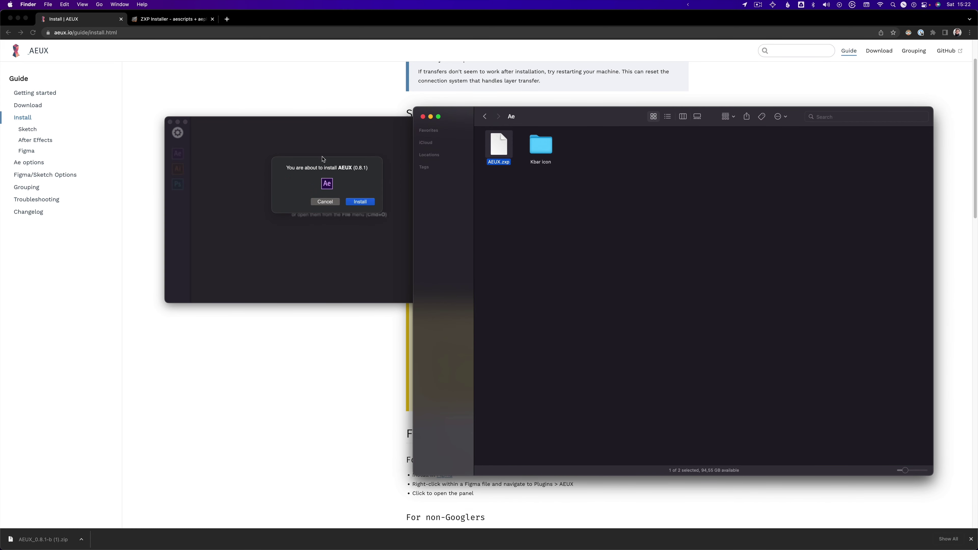
Install AEUX 0.8.1, dismiss the success message and quit ZXP Installer.
click(335, 173)
click(365, 202)
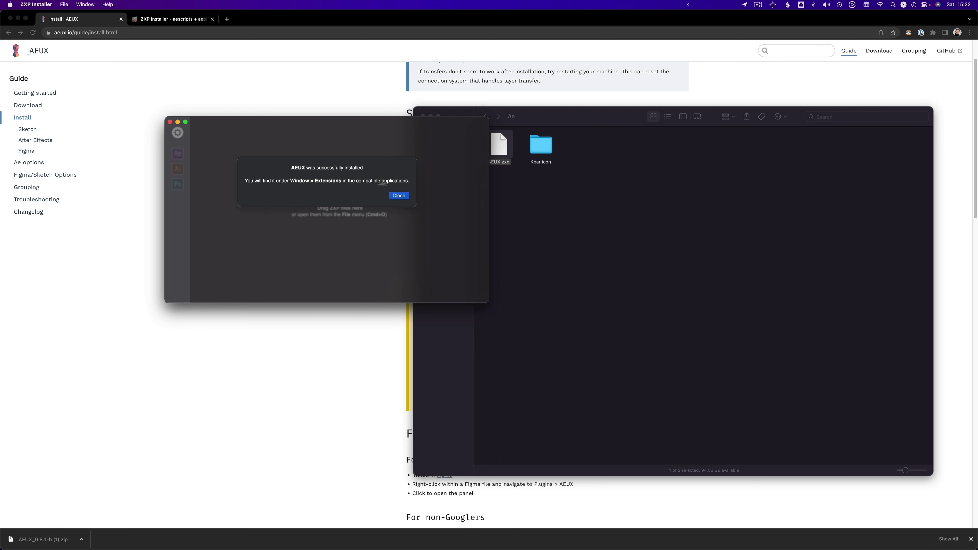
click(398, 196)
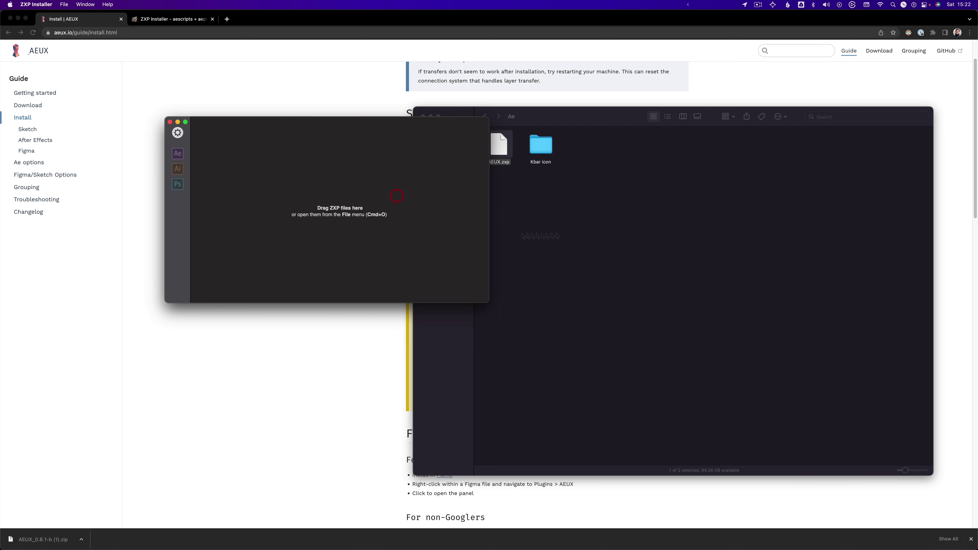
click(170, 122)
drag(569, 109, 399, 87)
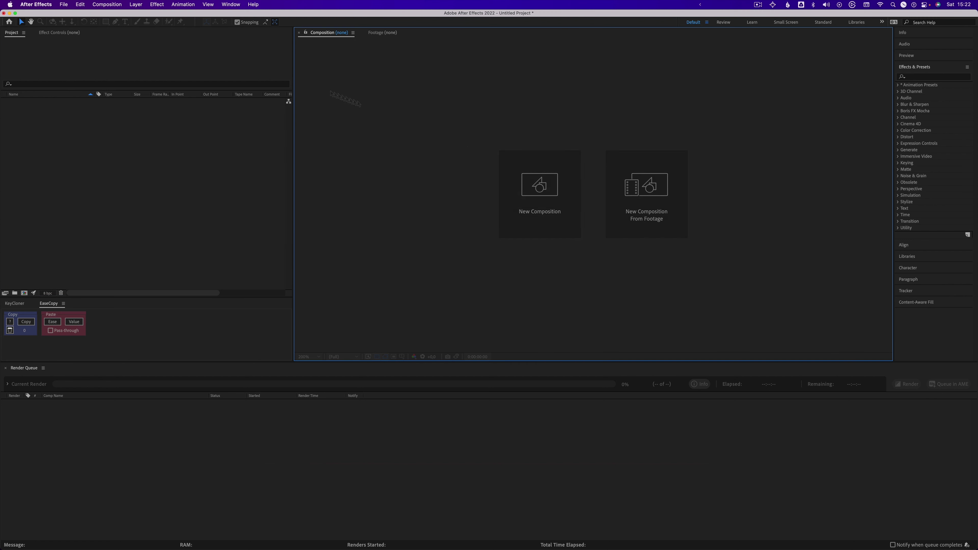
Open the AEUX panel from Window > Extensions.
click(227, 7)
mouse_move(316, 50)
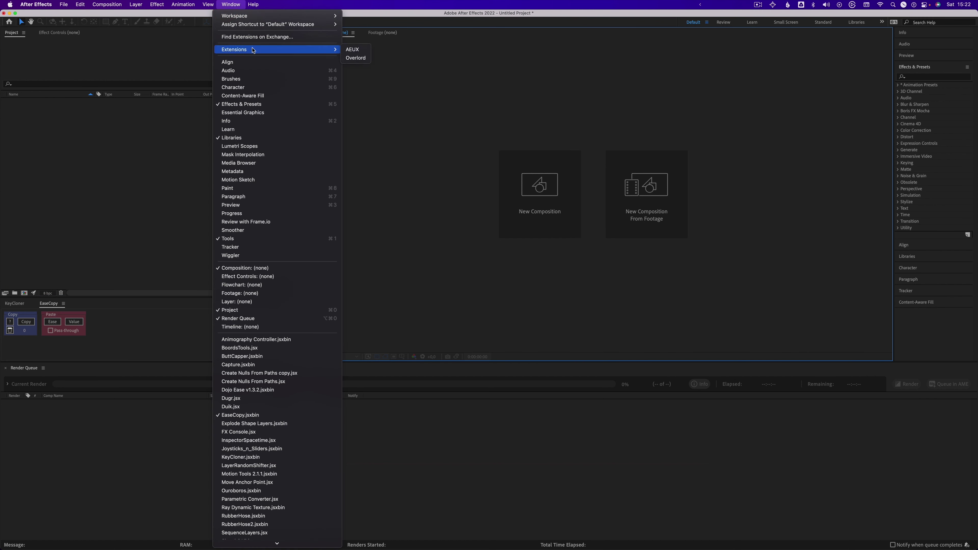
click(362, 51)
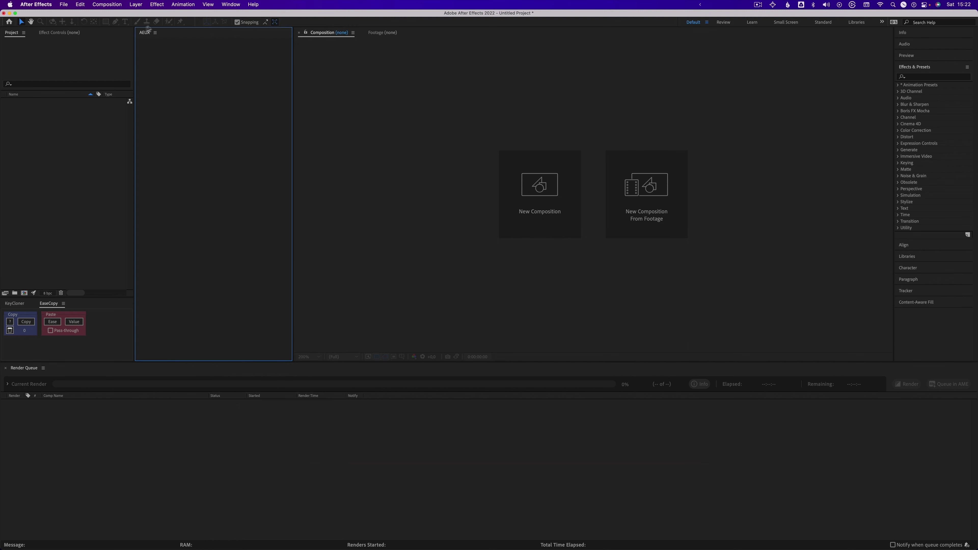
Undock the AEUX panel, dock it back beside the Composition panel, and narrow it.
click(155, 32)
click(172, 49)
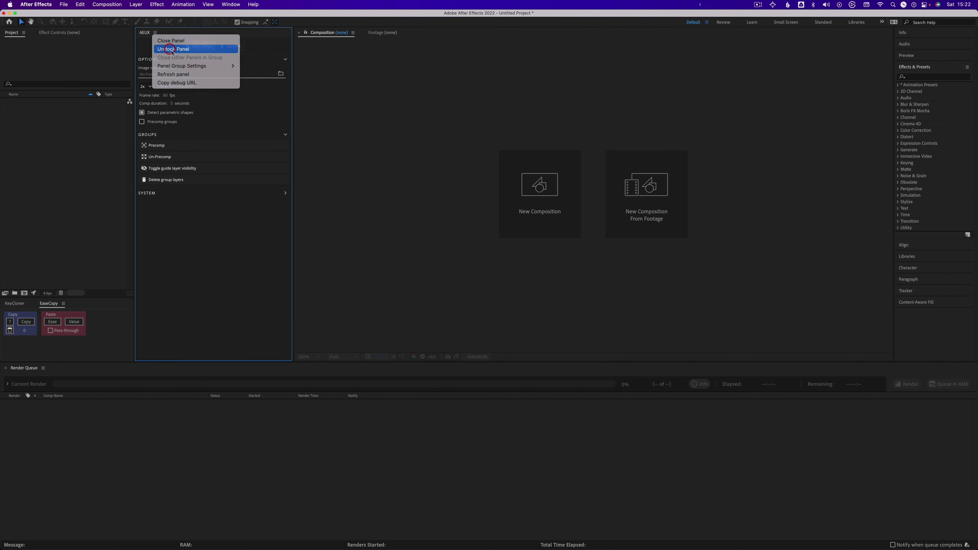
drag(867, 63, 241, 64)
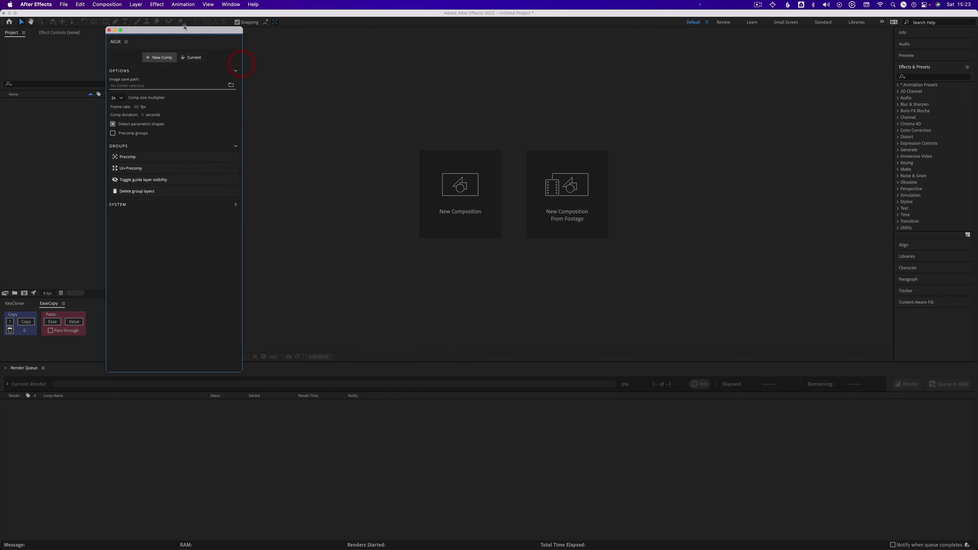
drag(185, 27, 223, 54)
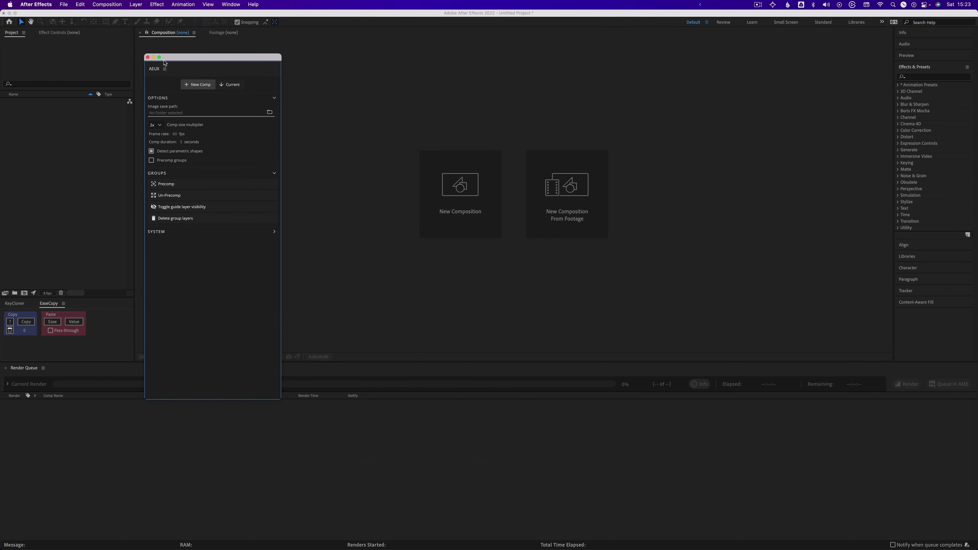
drag(165, 64, 139, 78)
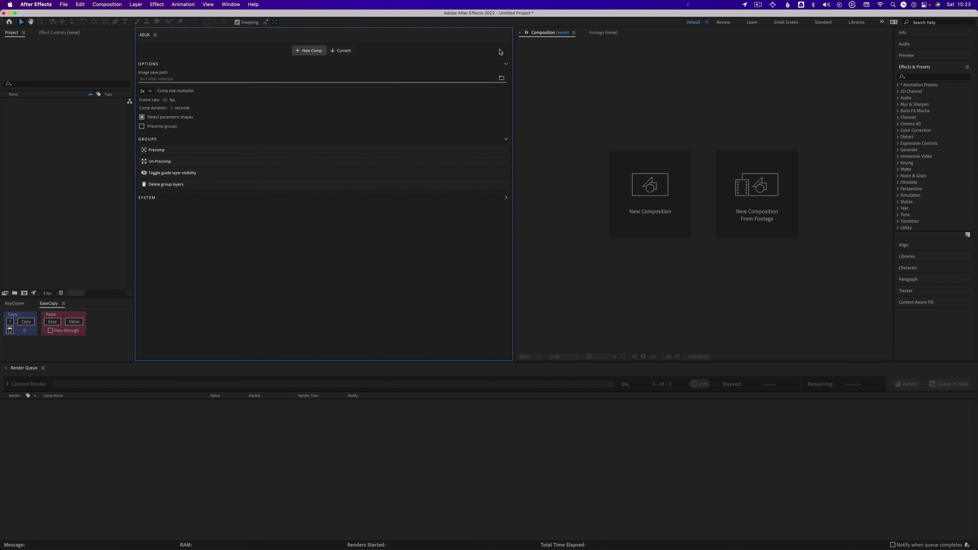
mouse_move(514, 49)
mouse_down()
mouse_move(238, 59)
mouse_move(254, 60)
mouse_up()
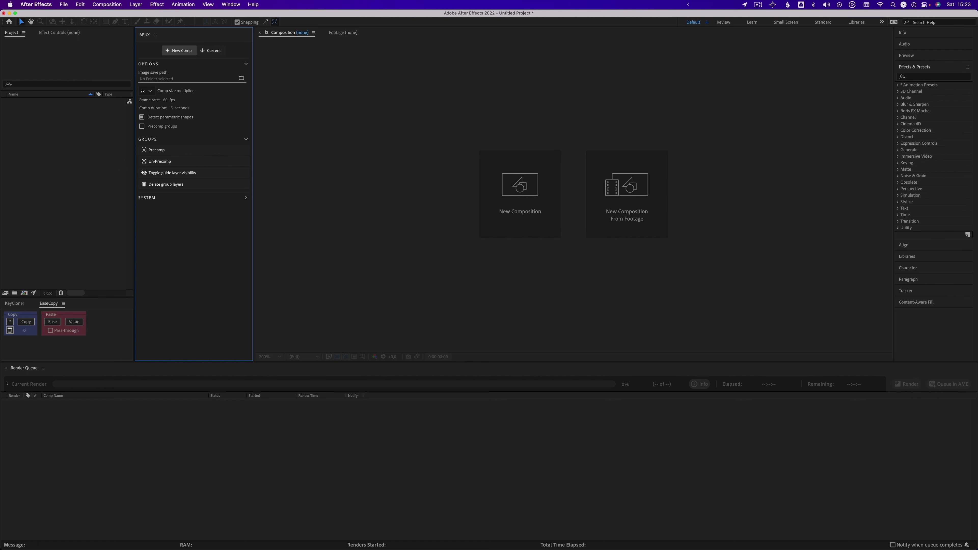
Open the Figma folder (dist, manifest.json) in AEUX_0.8.1-b, then return to the install guide.
key(super+Tab)
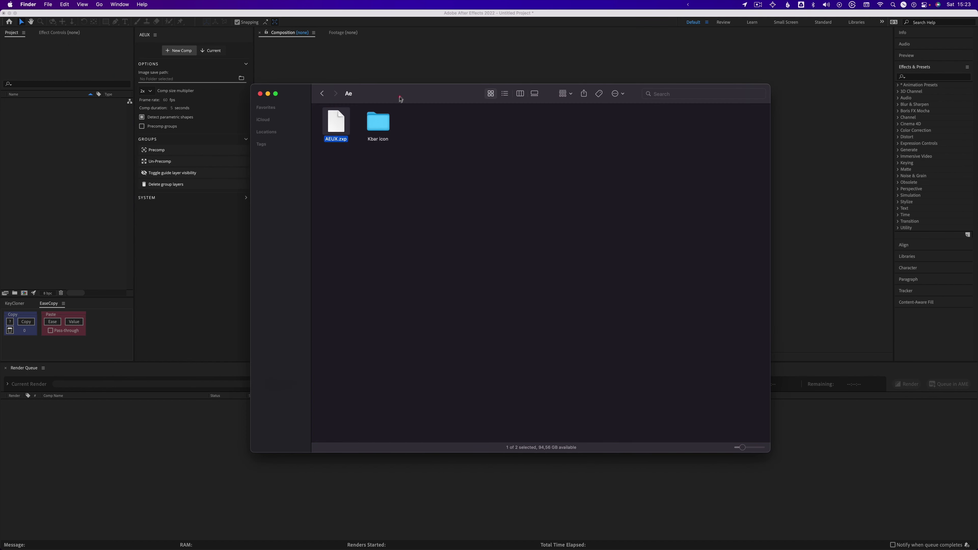
mouse_move(402, 99)
mouse_down()
mouse_move(363, 107)
mouse_move(373, 103)
mouse_up()
click(285, 102)
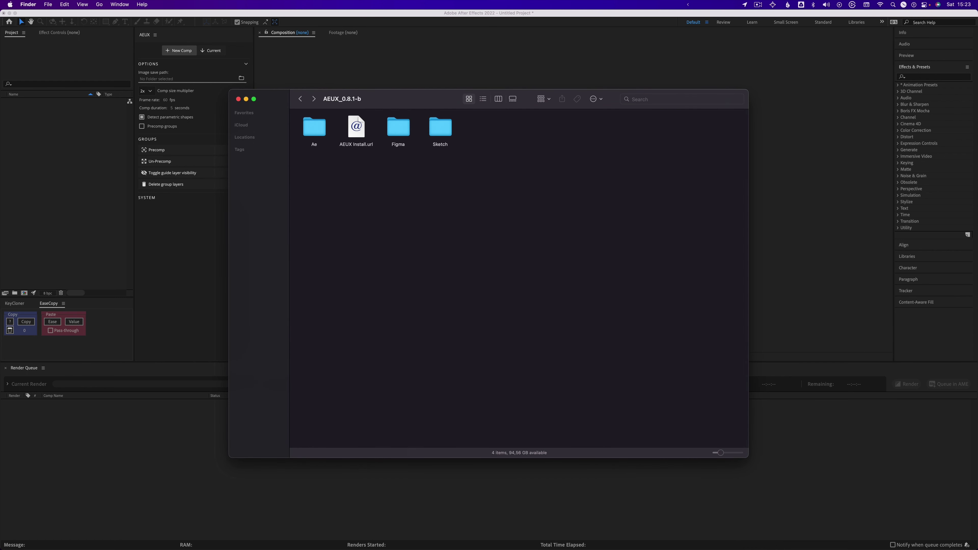
drag(386, 103, 397, 109)
double_click(392, 129)
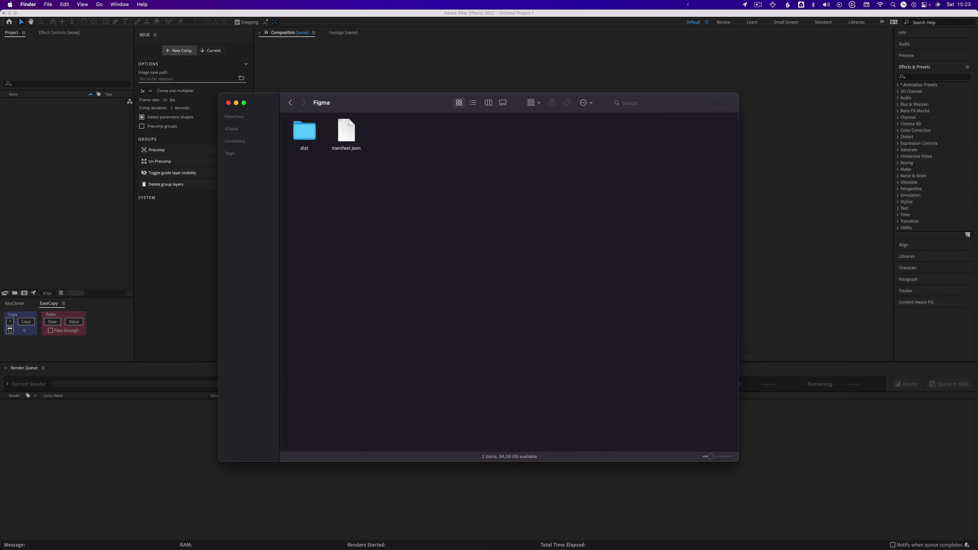
key(super+Tab)
scroll(382, 256, up, 3)
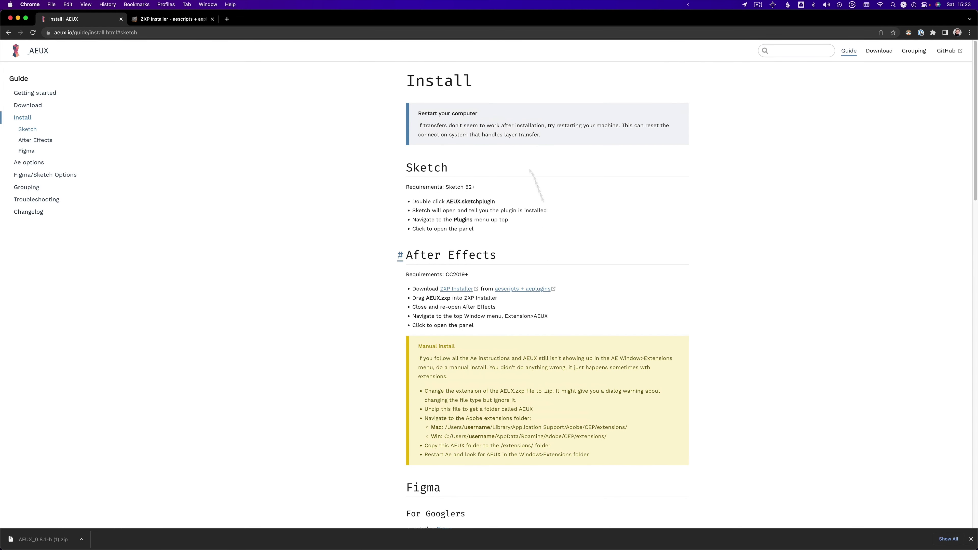
Read the guide's Figma 'For non-Googlers' steps, then switch to the tradixUIkit file in Figma.
scroll(405, 285, down, 7)
scroll(425, 289, down, 3)
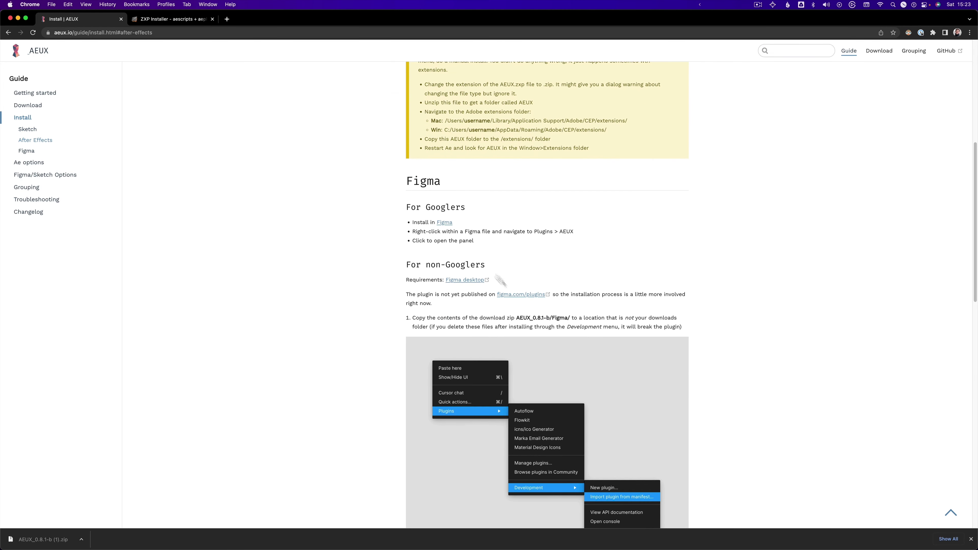
drag(426, 196, 491, 199)
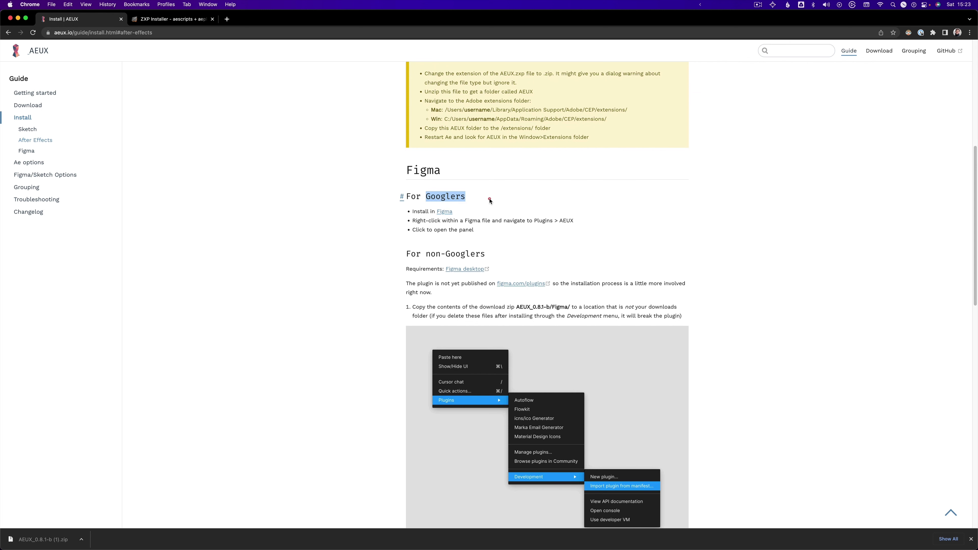
scroll(490, 199, down, 1)
drag(427, 240, 486, 241)
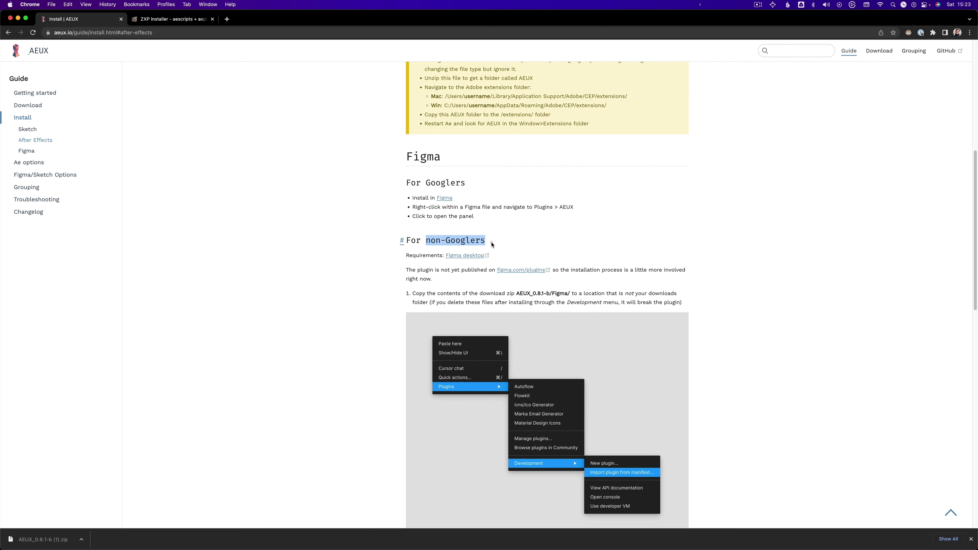
scroll(374, 292, down, 5)
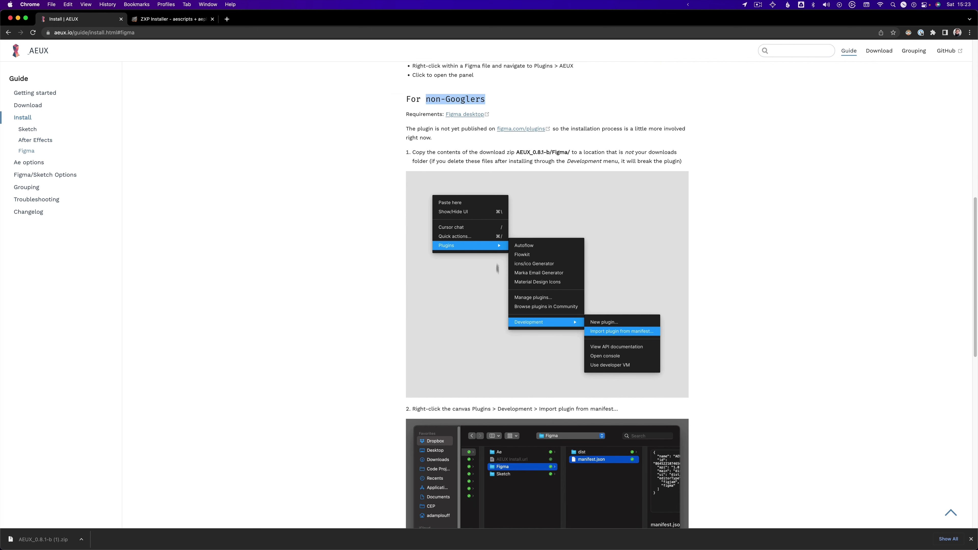
scroll(470, 279, up, 5)
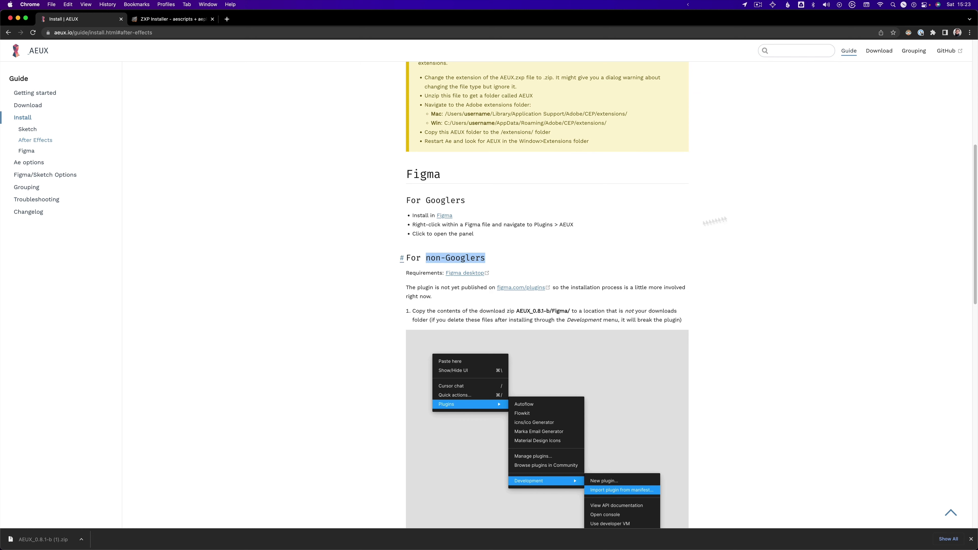
key(super+Tab)
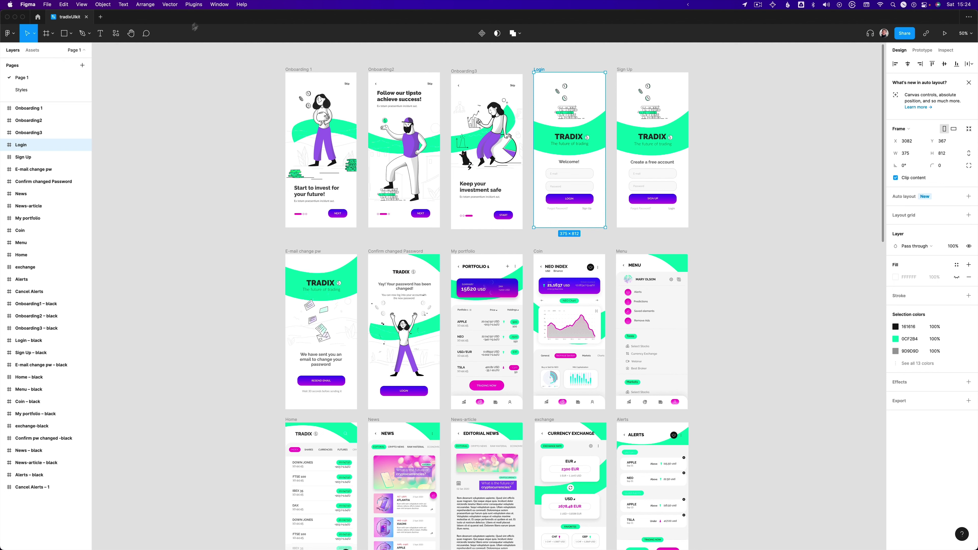
Import the AEUX development plugin from AEUX_0.8.1-b/Figma/manifest.json via Plugins > Development.
click(195, 4)
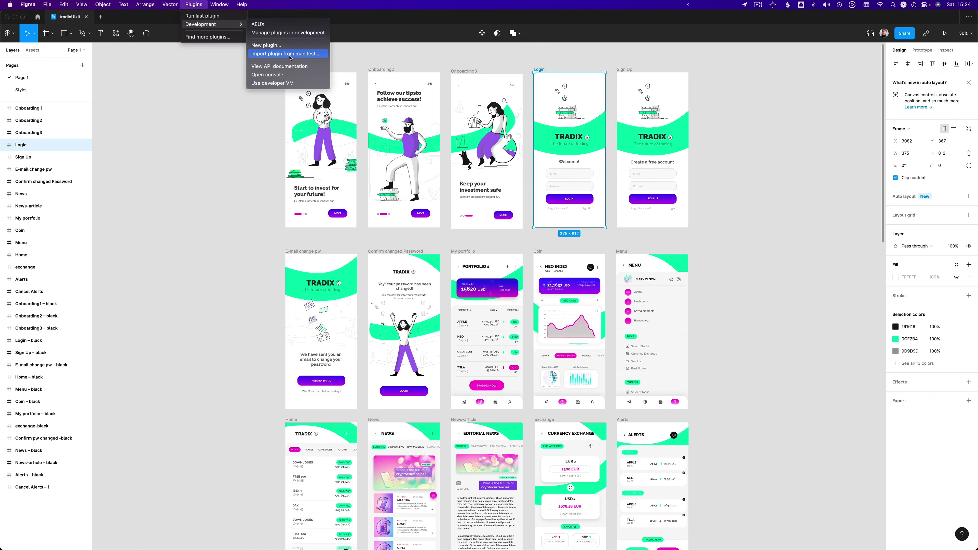
click(290, 54)
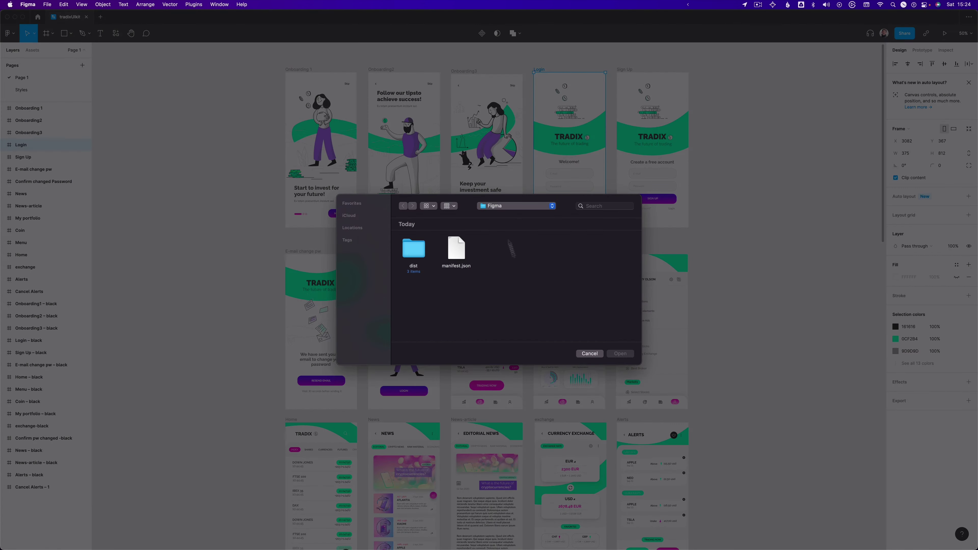
click(492, 209)
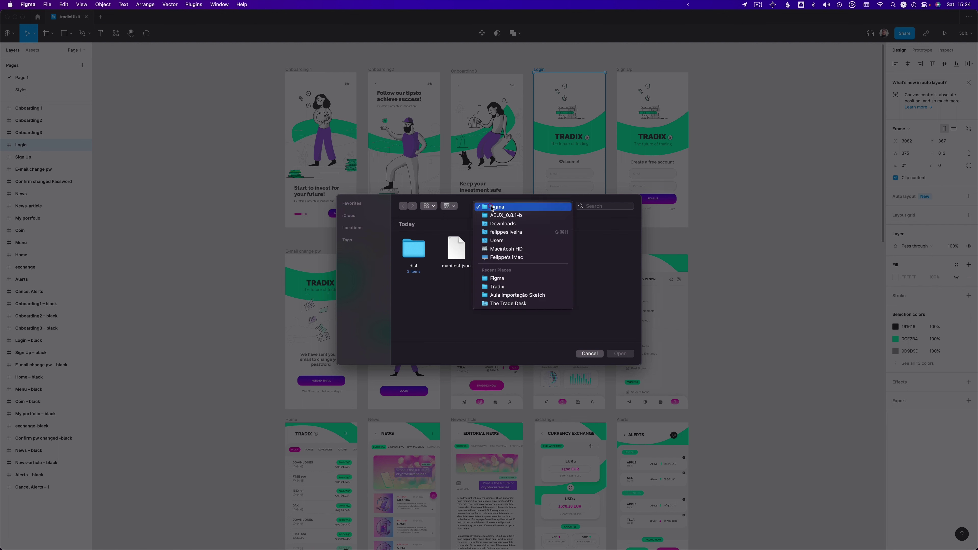
click(497, 216)
double_click(508, 249)
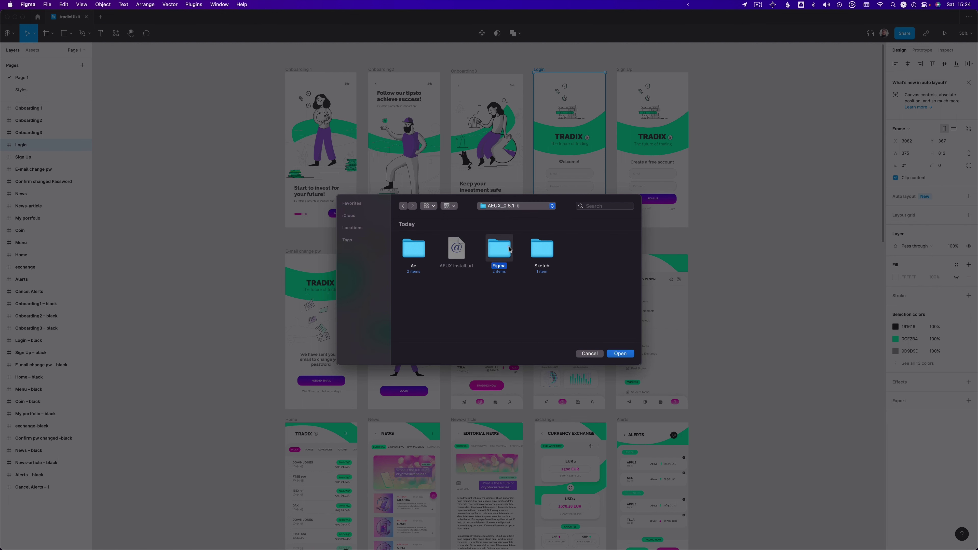
click(456, 250)
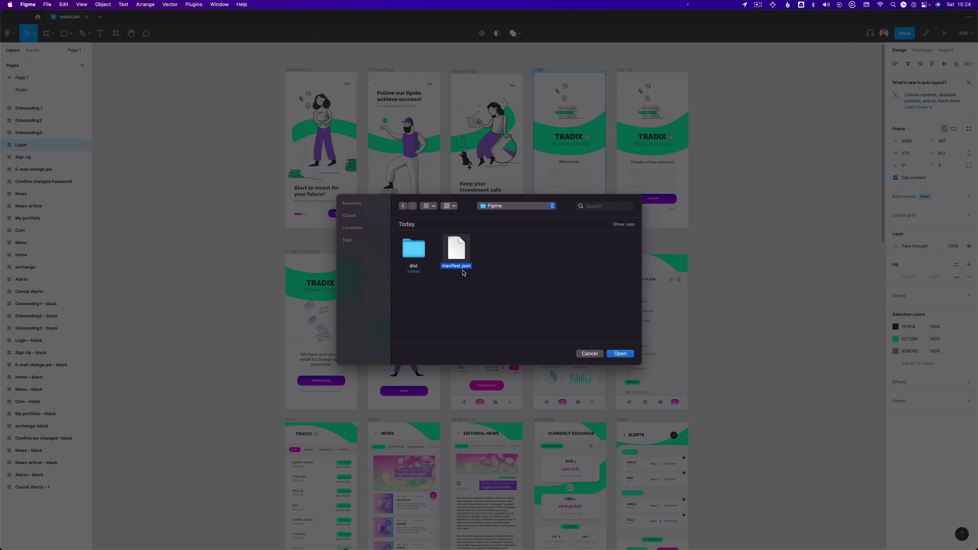
click(622, 355)
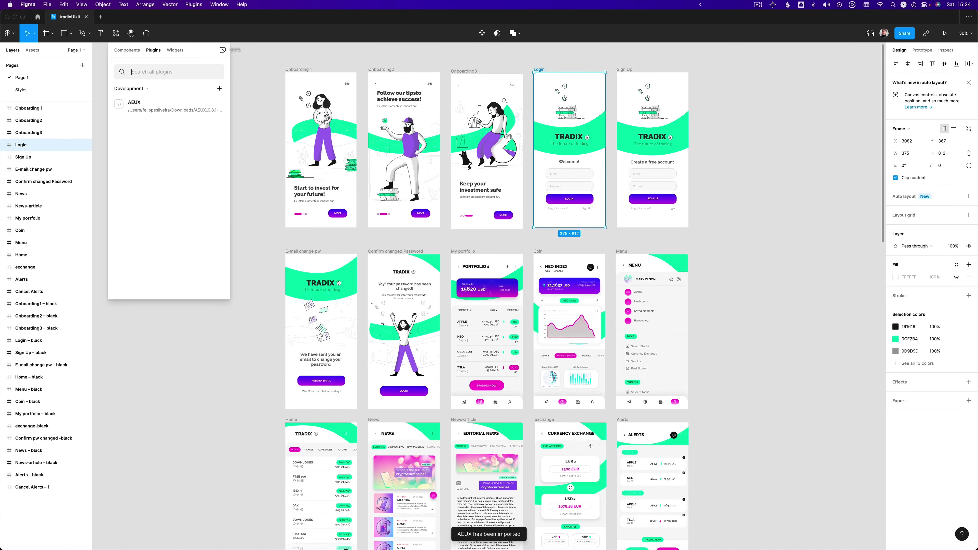
click(239, 56)
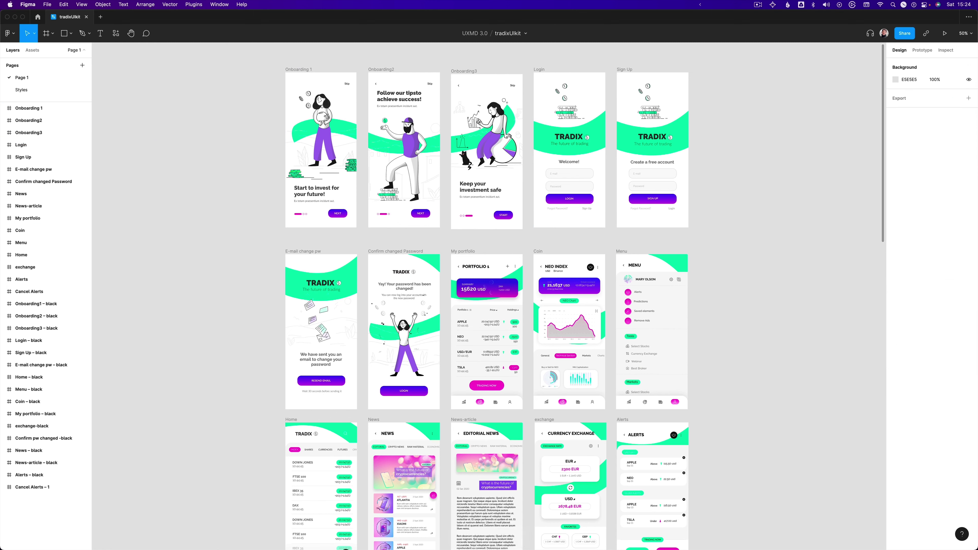
Review the guide's 'For non-Googlers' Figma import steps, then switch back to After Effects.
key(super+Tab)
click(335, 332)
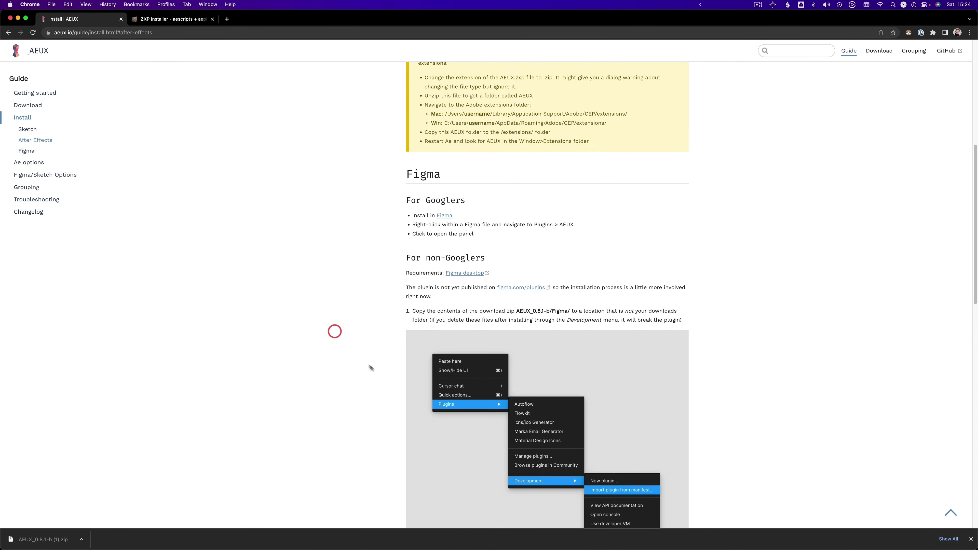
scroll(399, 364, down, 1)
scroll(398, 364, down, 4)
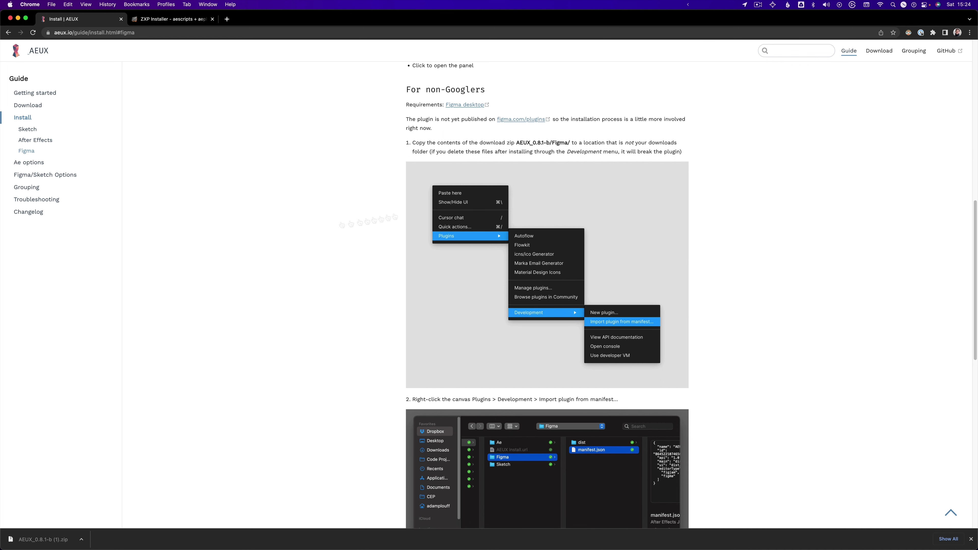
key(super+Tab)
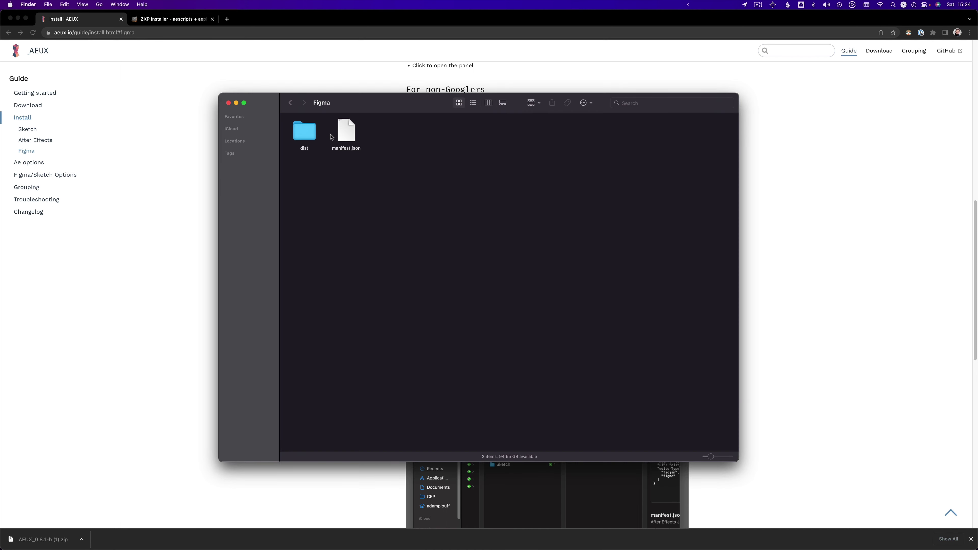
drag(355, 102, 316, 136)
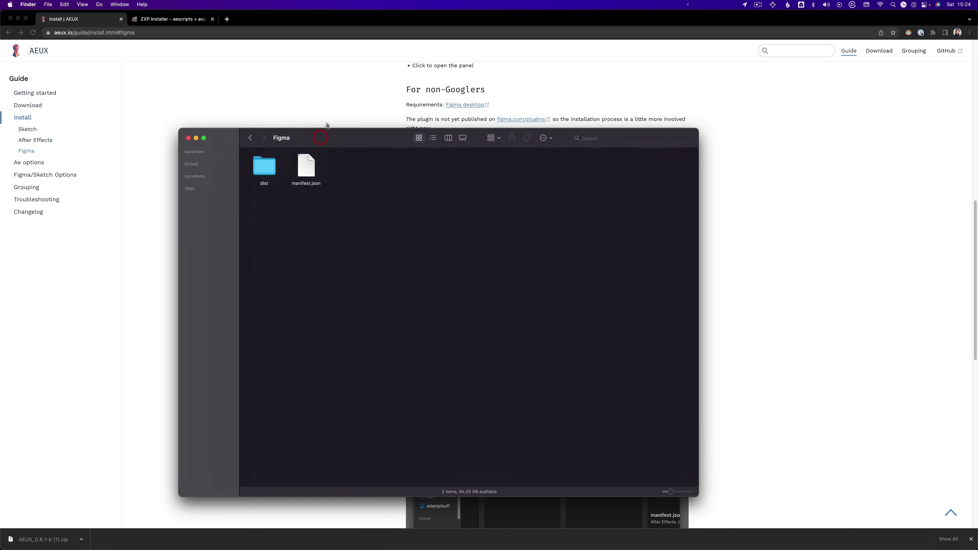
click(362, 114)
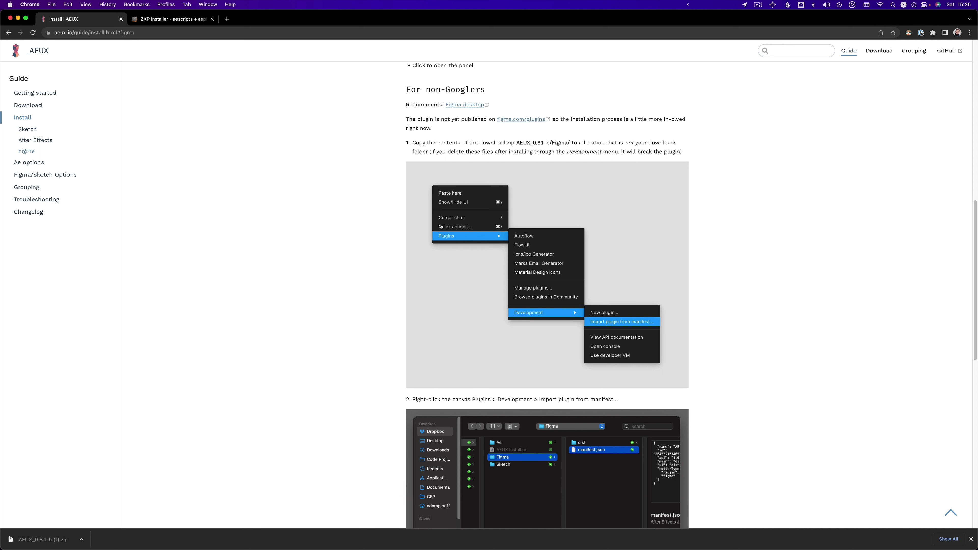
key(super+Tab)
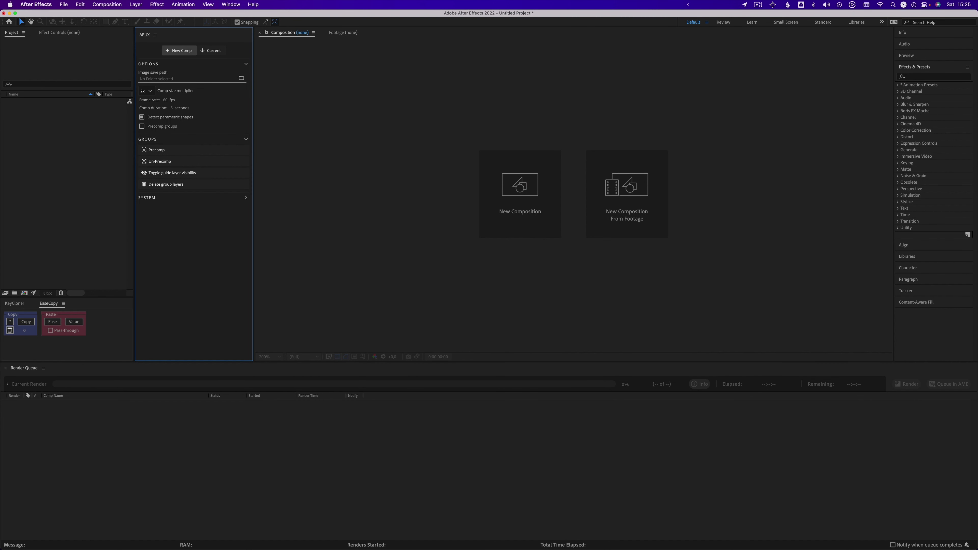
Toggle the AEUX panel's import target between New Comp and Current, leaving Current selected.
key(super+Tab)
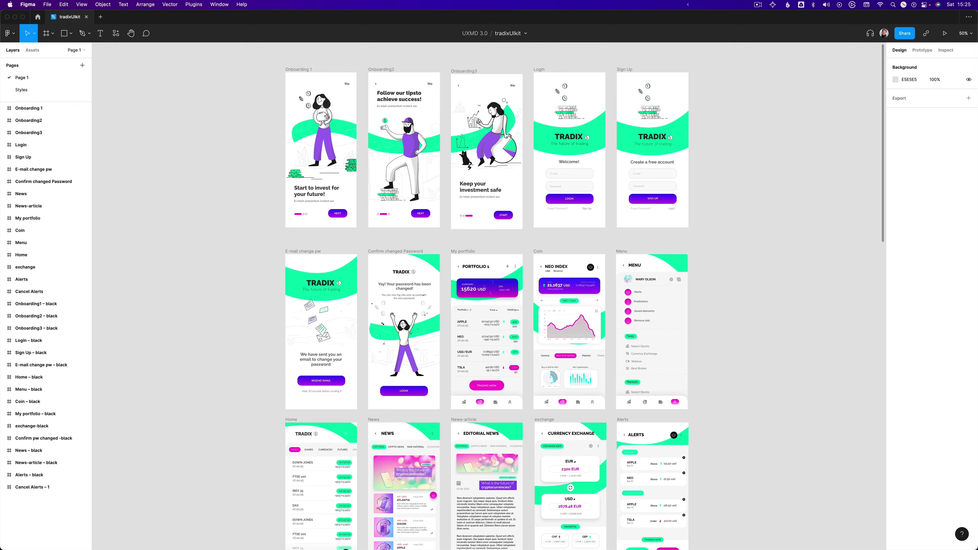
key(super+Tab)
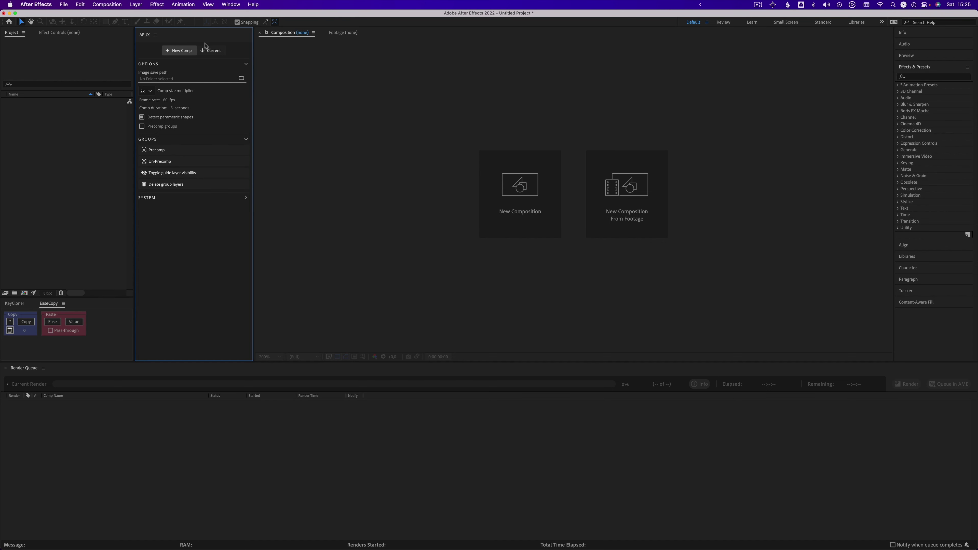
click(210, 51)
click(177, 50)
click(218, 53)
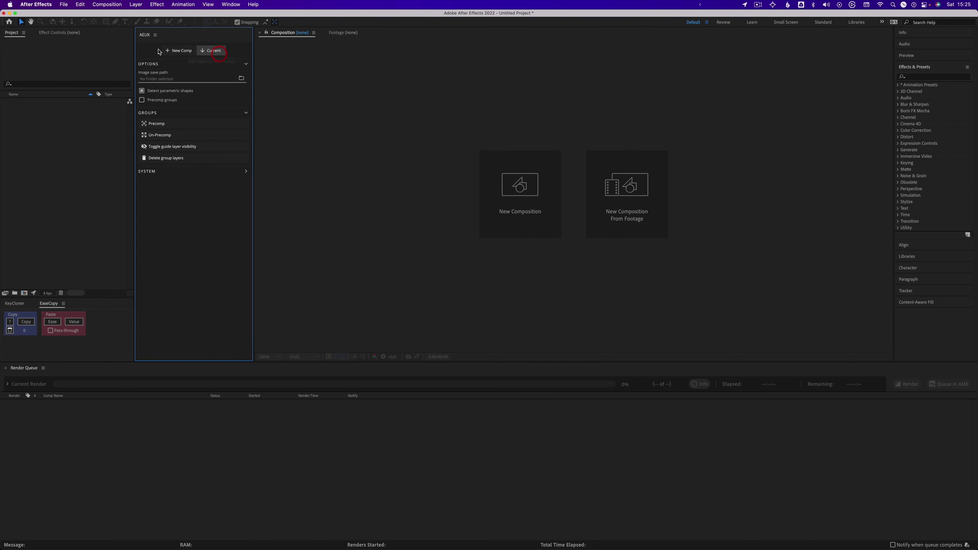
click(176, 50)
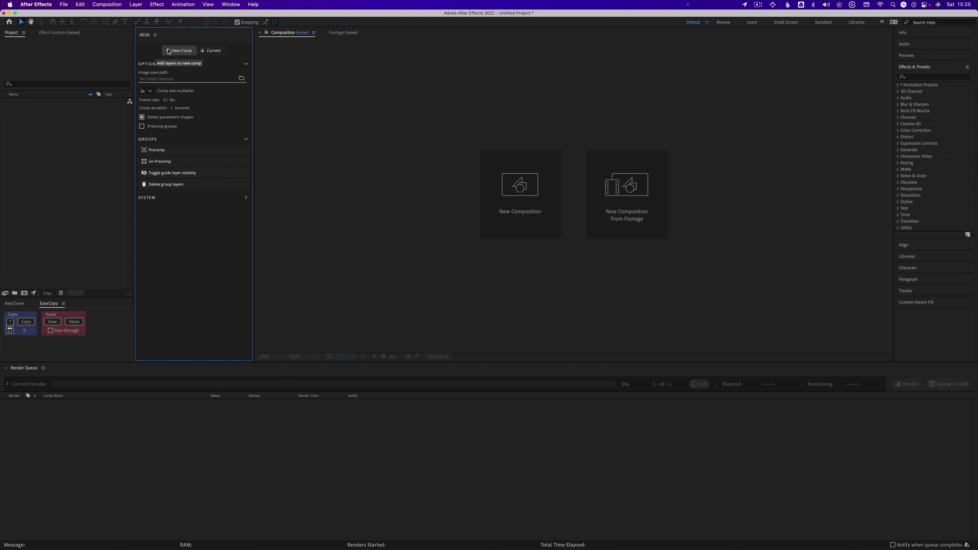
click(210, 51)
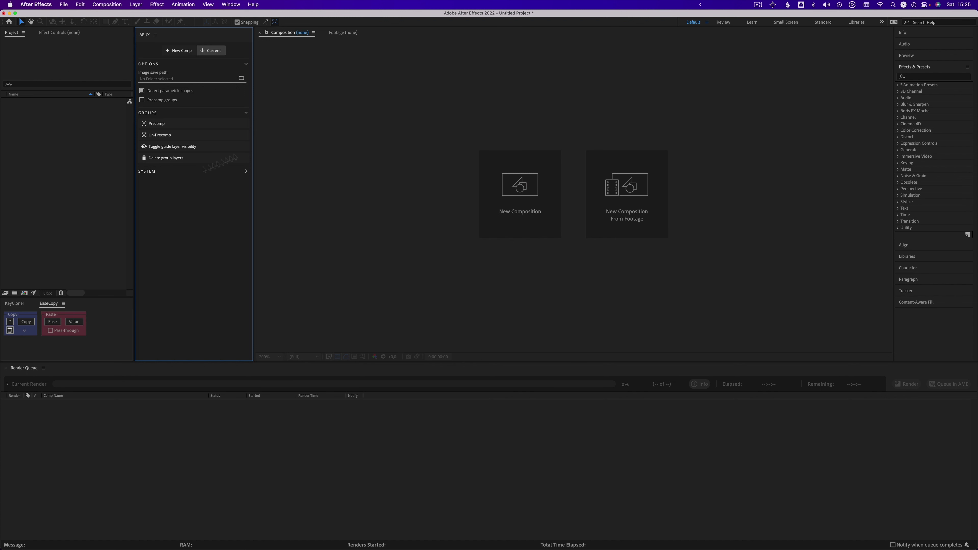
Set AEUX to build a new composition with the comp size multiplier kept at 2x.
click(179, 51)
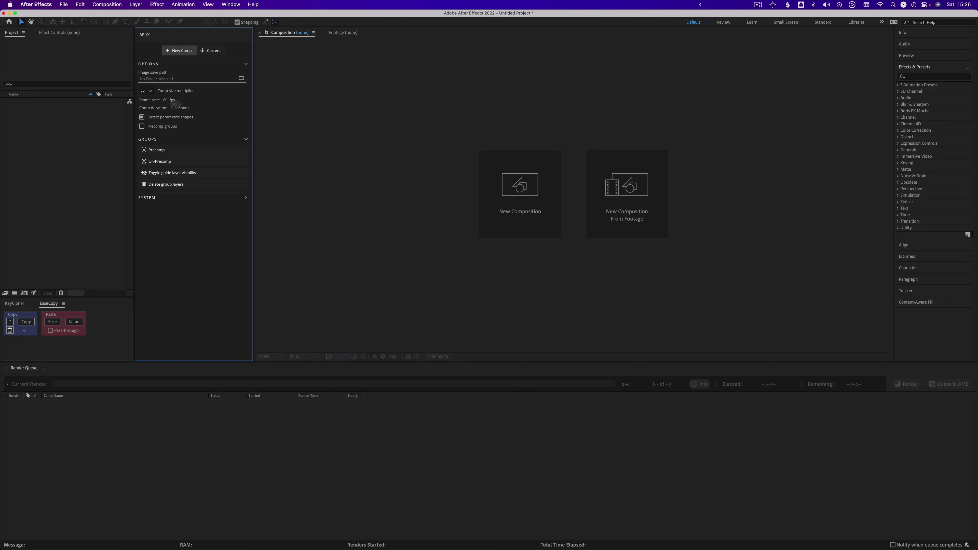
click(148, 91)
click(164, 94)
click(148, 92)
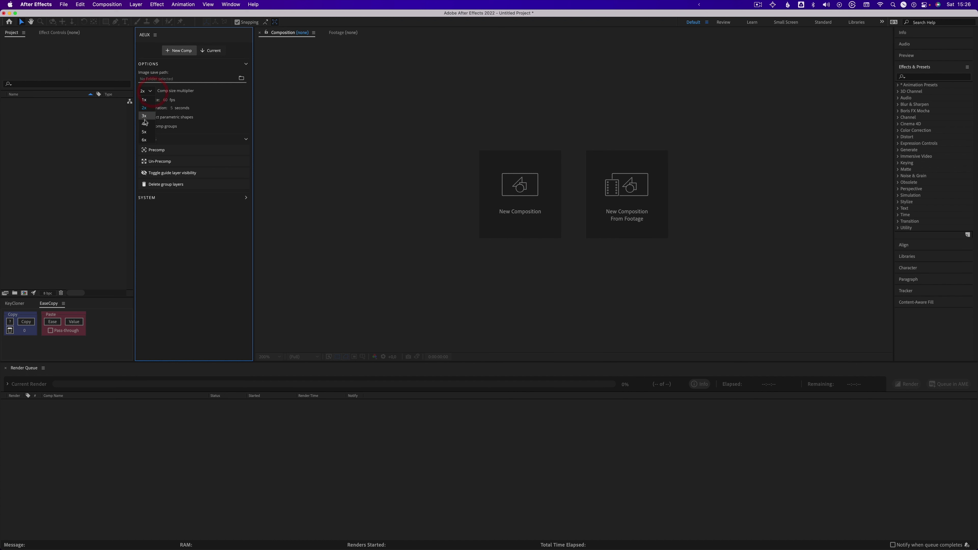
click(184, 94)
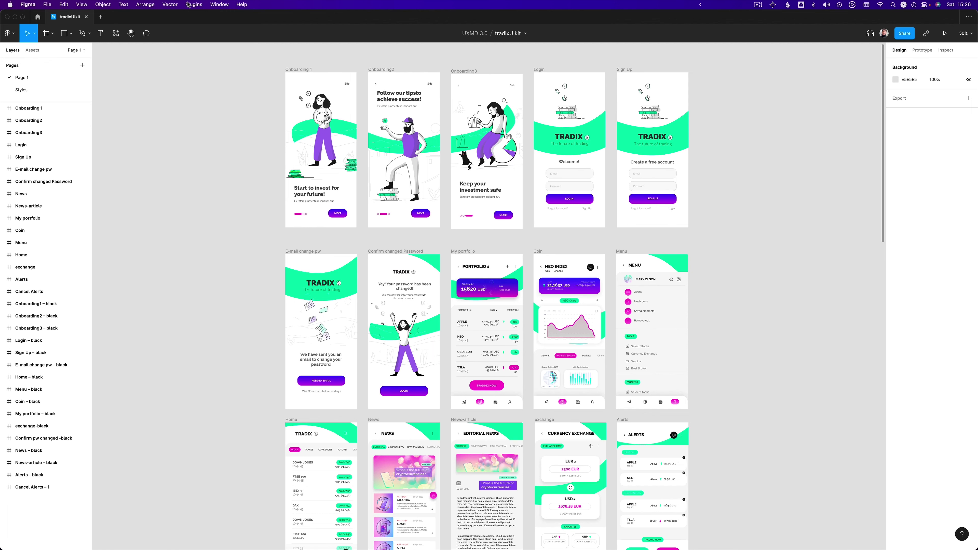
Launch the AEUX plugin from Figma's Plugins > Development menu.
click(192, 5)
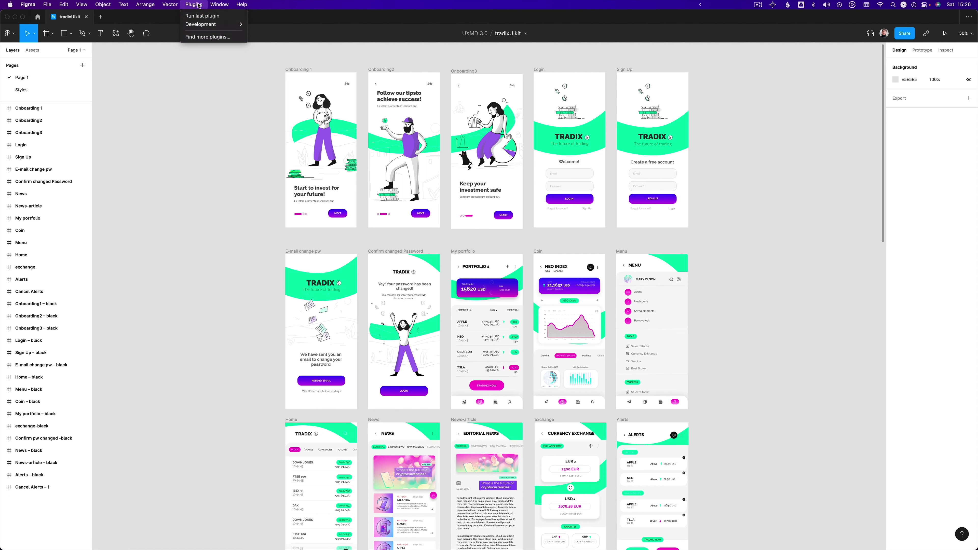
mouse_move(195, 27)
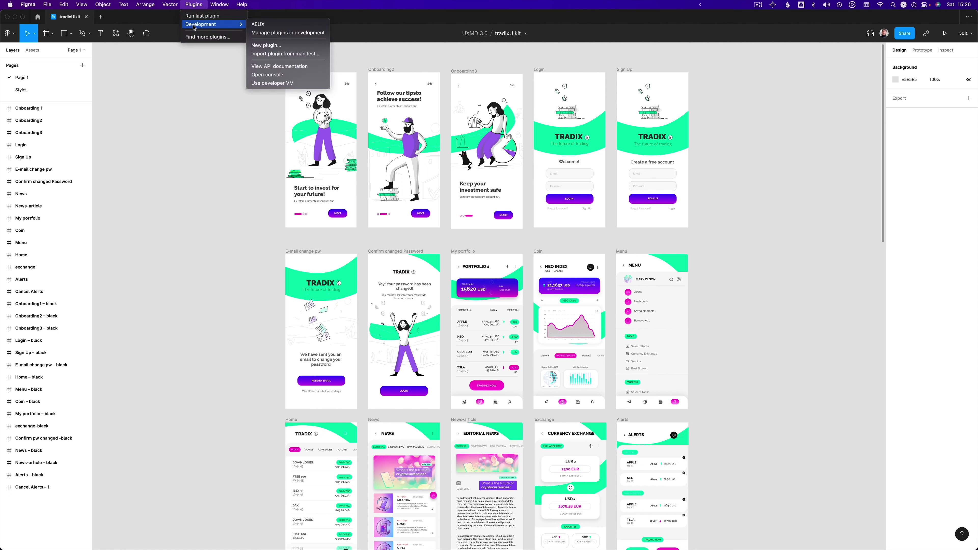
click(266, 26)
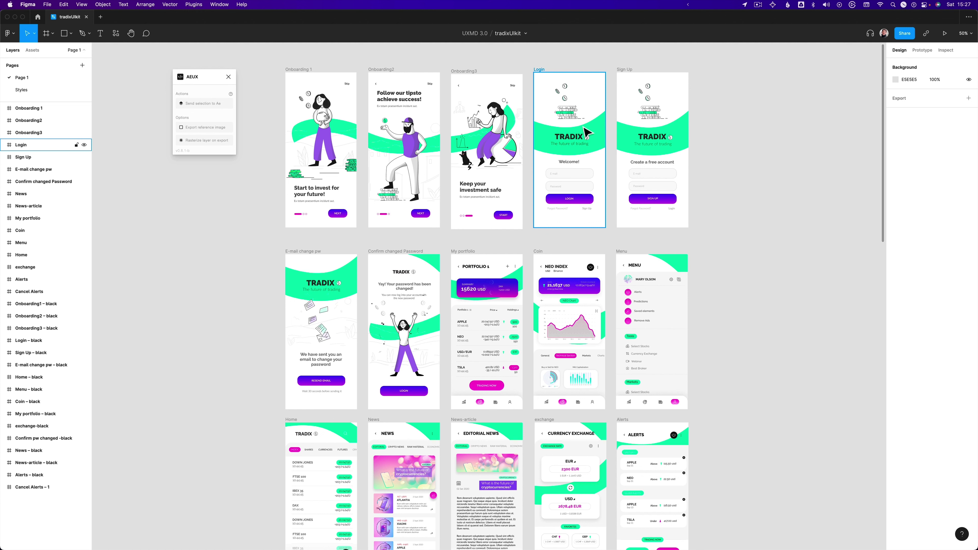
Step through the screen frames, clear the selection, and select the Login frame by its title.
key(shift+Tab)
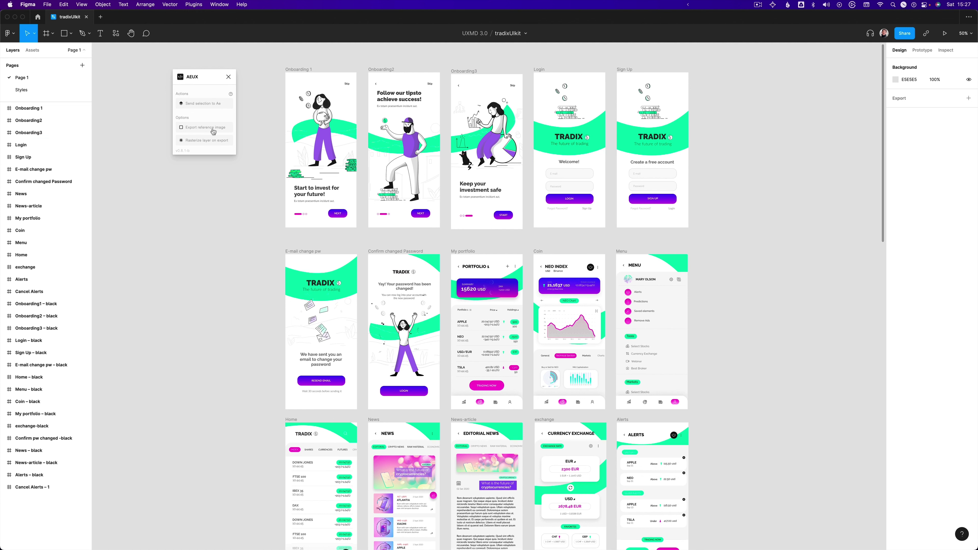
key(shift+Tab)
key(Tab)
key(Tab)
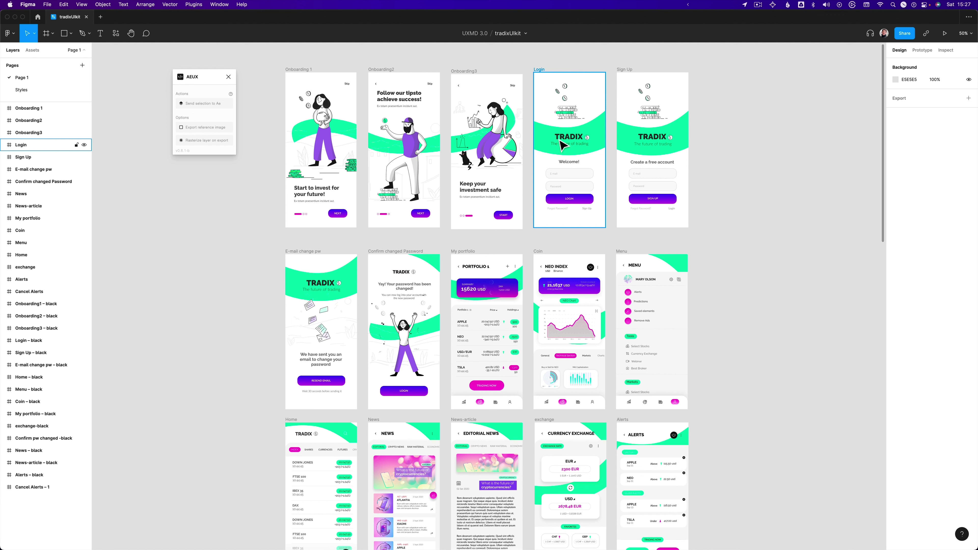
click(267, 144)
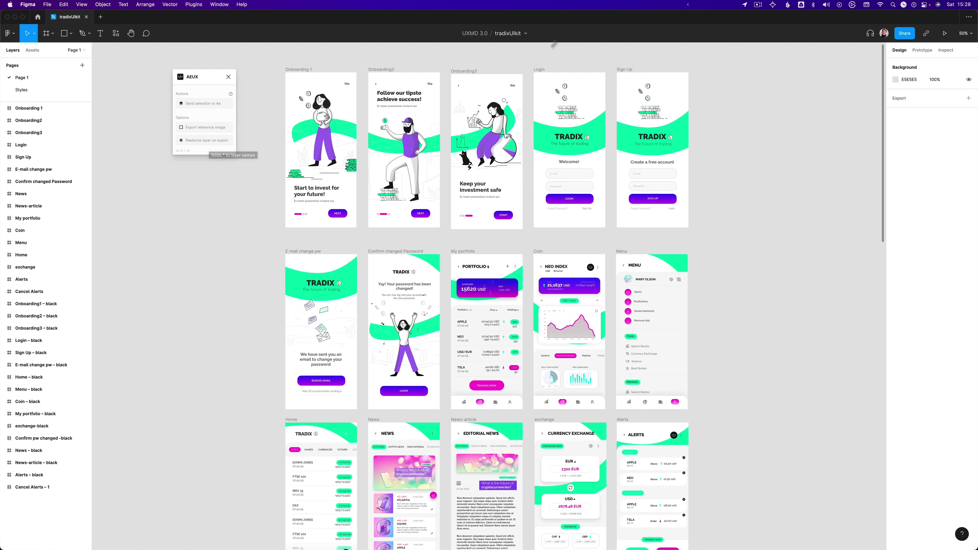
click(539, 70)
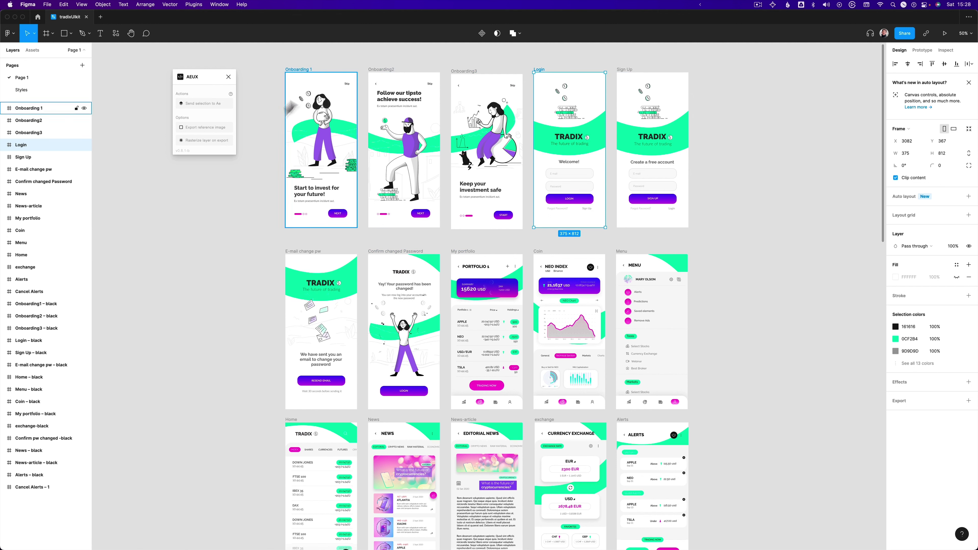
Send the Login screen to After Effects via AEUX with Export reference image ticked.
click(181, 127)
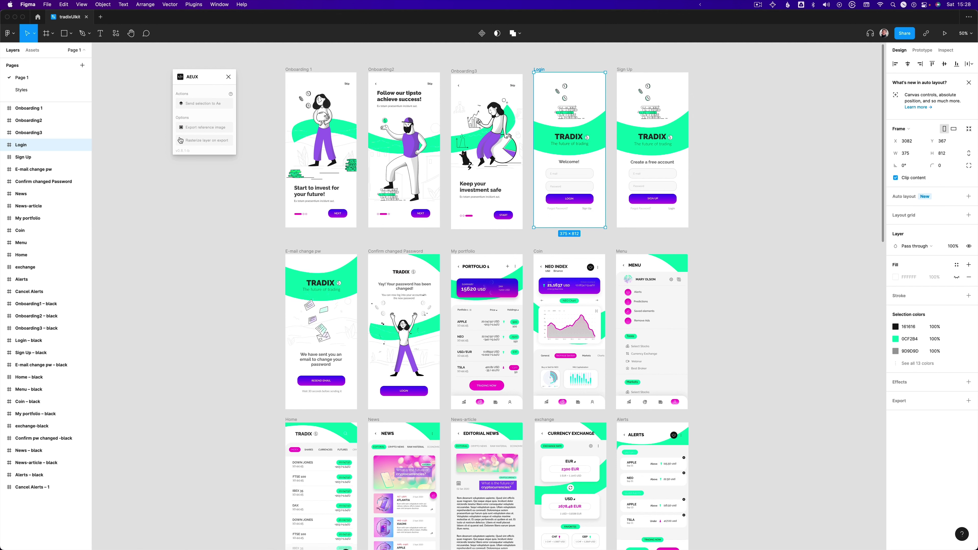
click(199, 104)
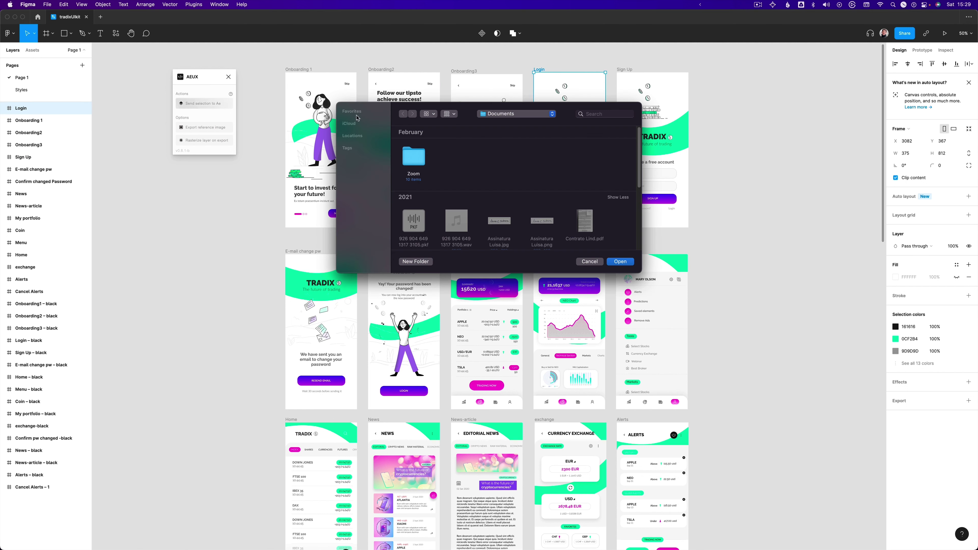
click(620, 261)
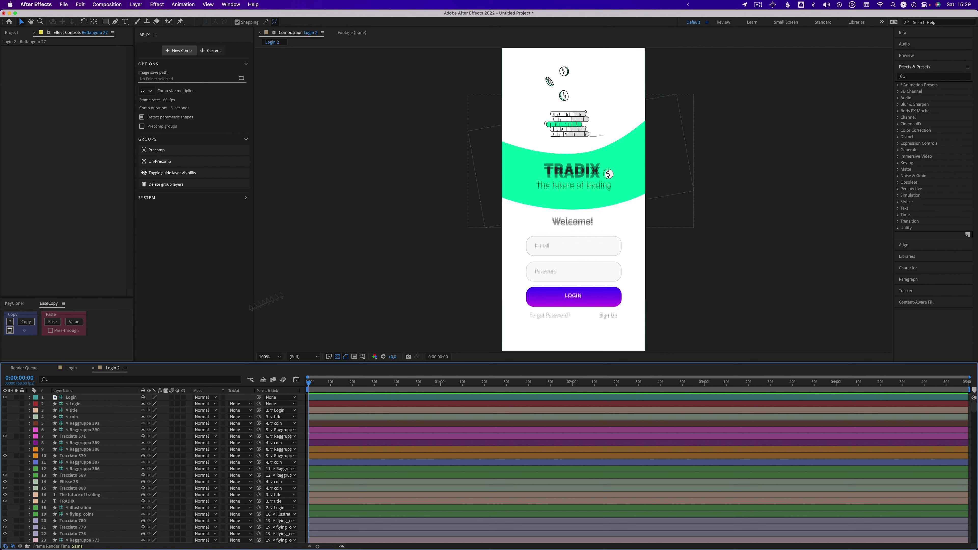
Leave the Login reference image layer hidden in Login 2 and enlarge the timeline panel.
click(85, 397)
click(5, 398)
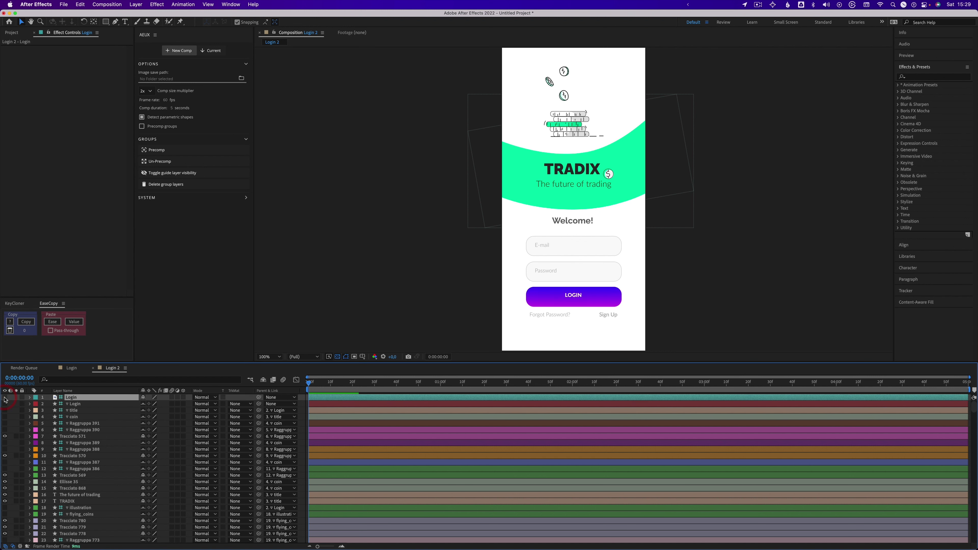
click(5, 398)
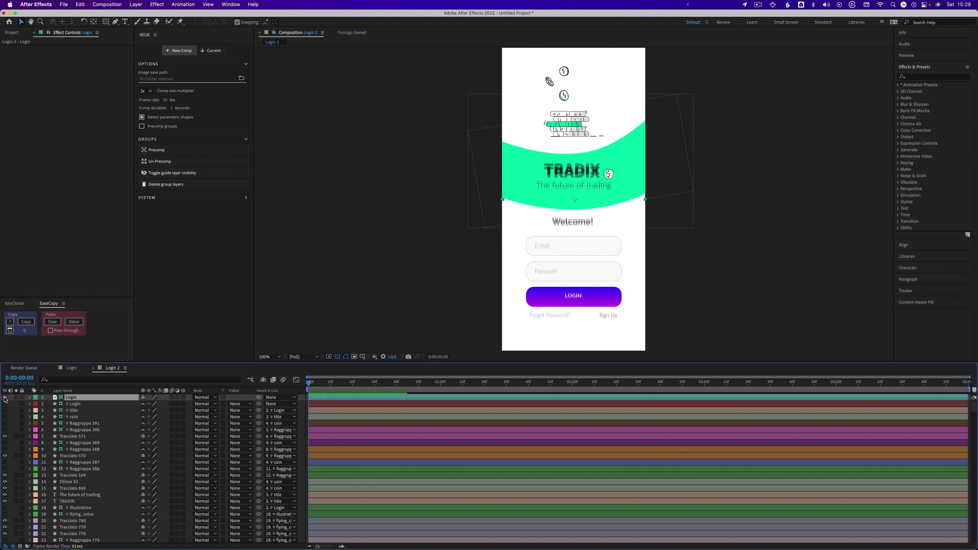
click(5, 398)
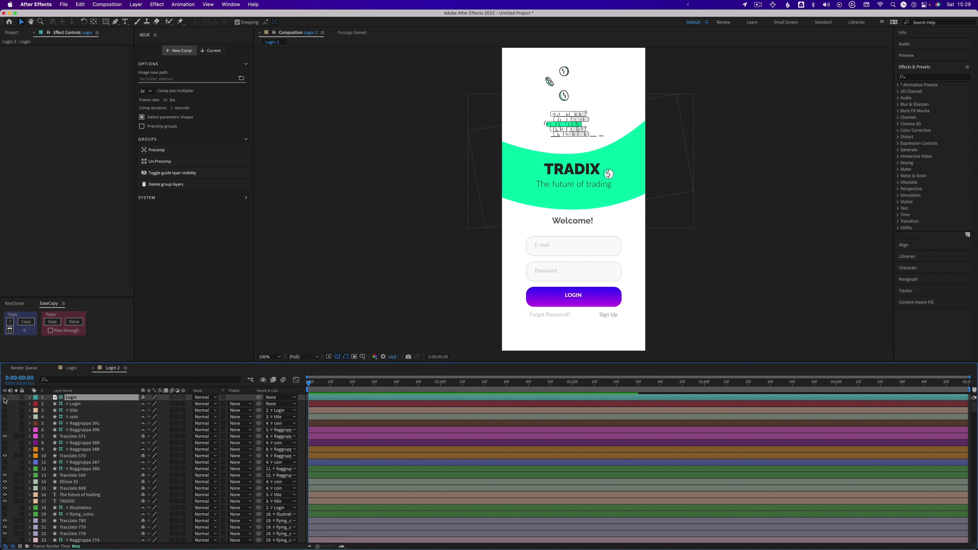
click(5, 399)
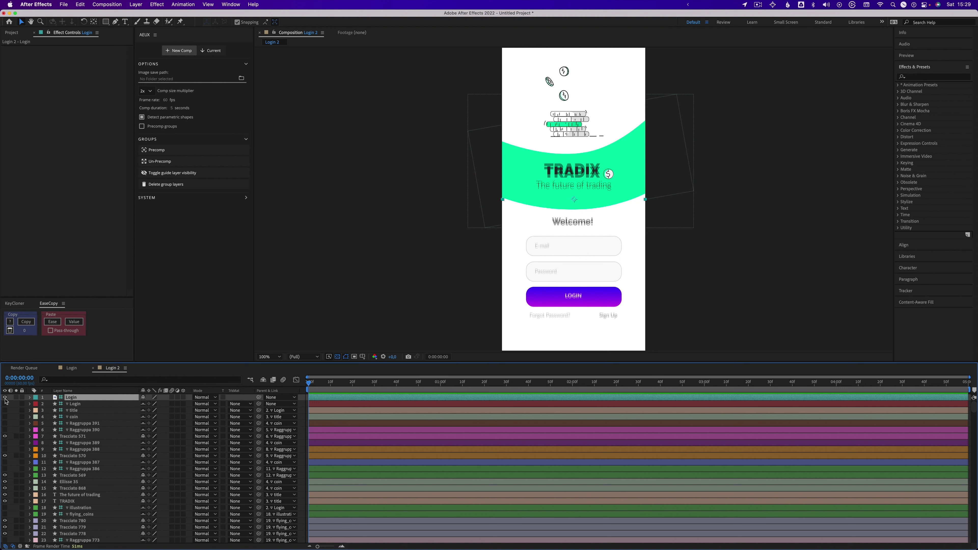
click(5, 398)
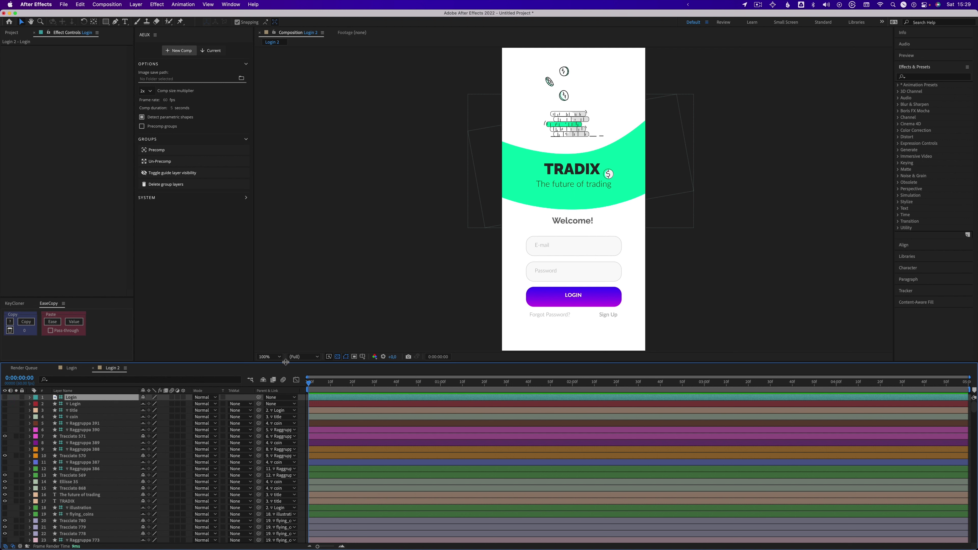
mouse_move(286, 361)
mouse_down()
mouse_move(286, 338)
mouse_move(285, 352)
mouse_up()
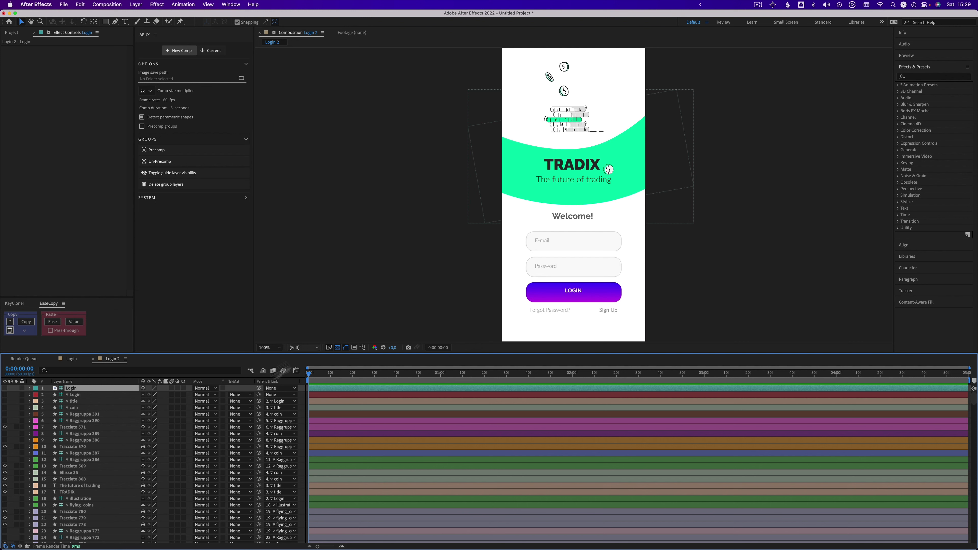
scroll(56, 487, down, 5)
scroll(55, 487, down, 5)
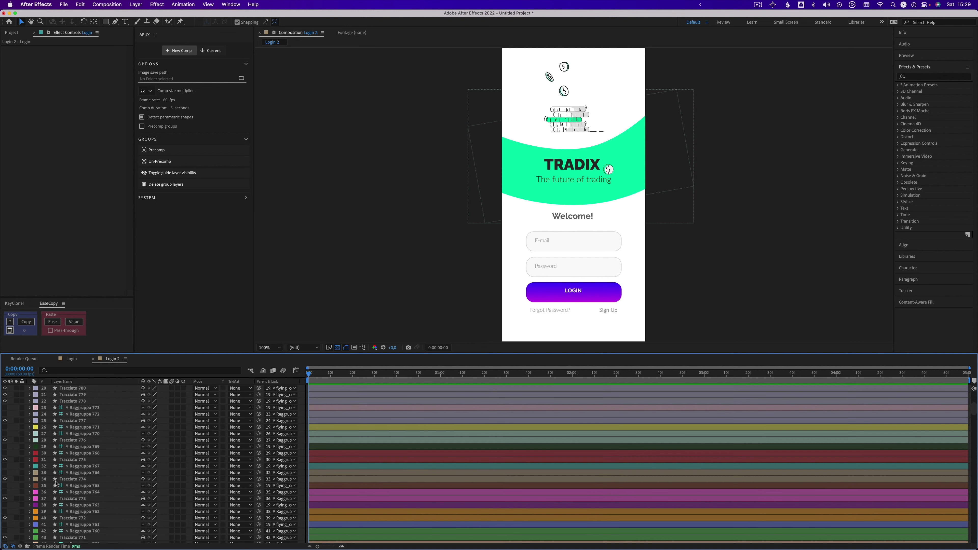
scroll(56, 485, down, 5)
scroll(56, 483, down, 5)
scroll(56, 483, down, 5)
scroll(56, 483, down, 5)
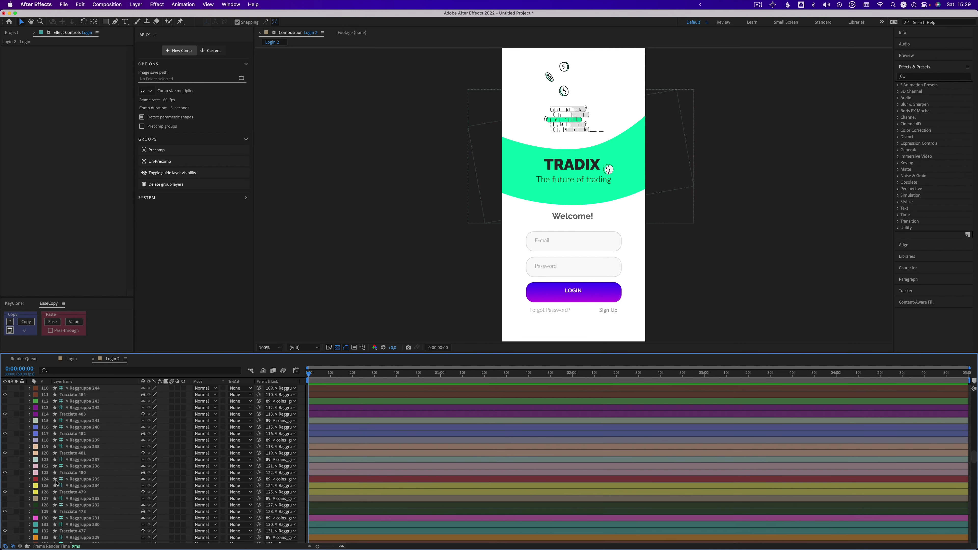
scroll(56, 482, down, 5)
scroll(56, 482, down, 5)
scroll(56, 483, down, 5)
scroll(56, 483, down, 5)
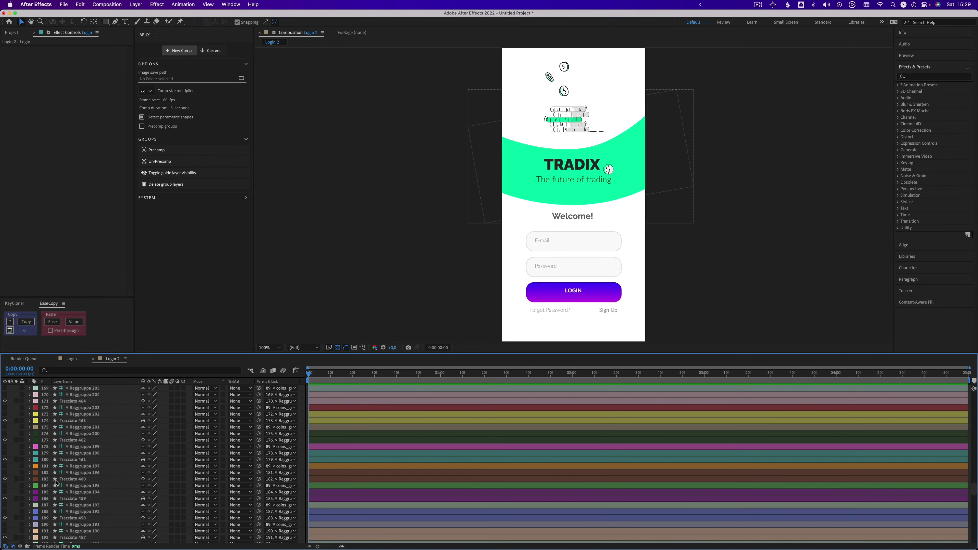
scroll(56, 483, down, 5)
scroll(55, 483, down, 5)
scroll(56, 482, down, 5)
scroll(56, 482, down, 3)
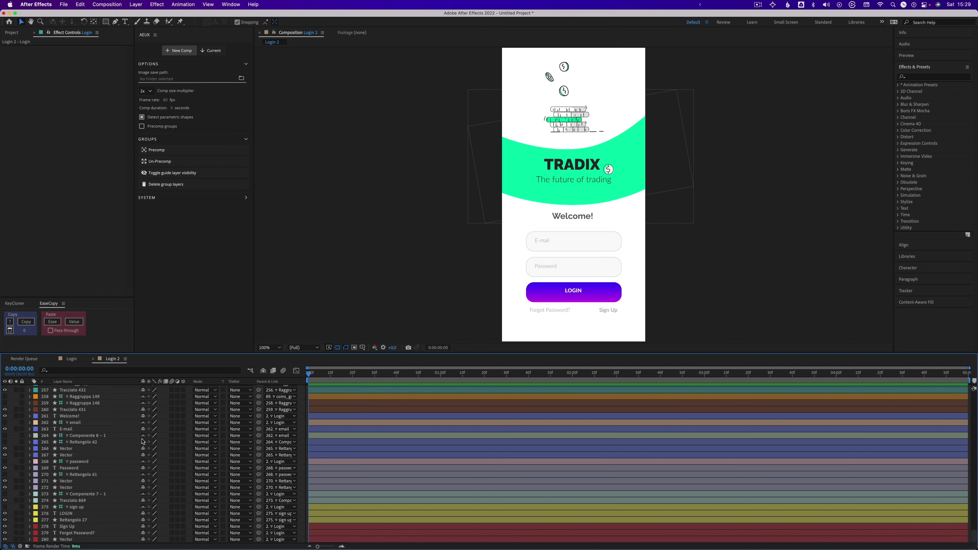
scroll(142, 443, up, 7)
scroll(142, 443, up, 10)
scroll(139, 443, up, 10)
scroll(135, 443, up, 10)
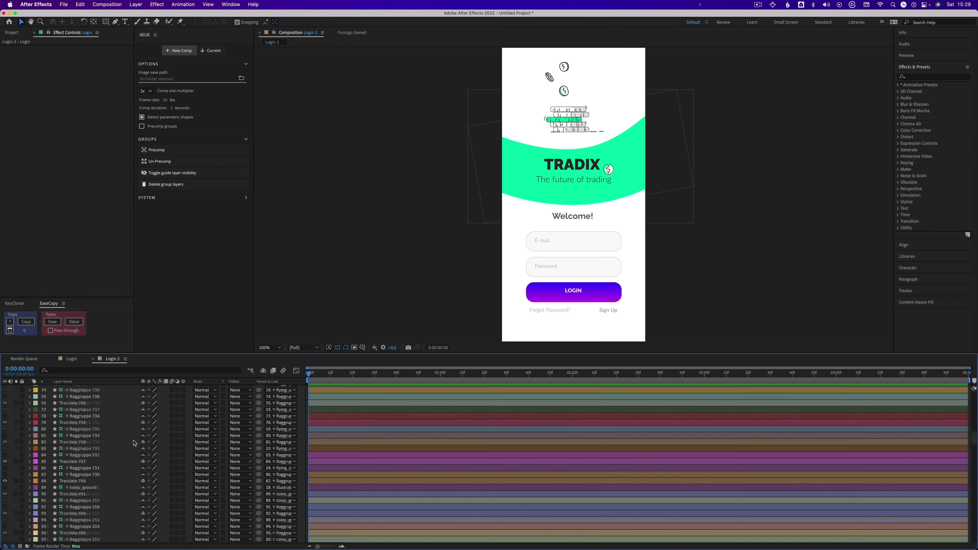
scroll(132, 443, up, 10)
scroll(133, 443, up, 5)
scroll(132, 443, up, 3)
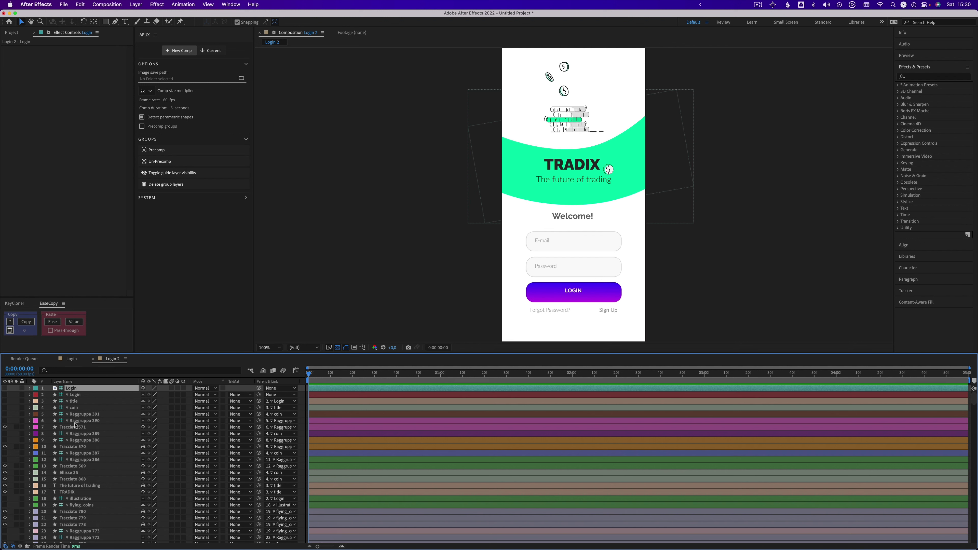
click(76, 420)
click(75, 414)
click(72, 402)
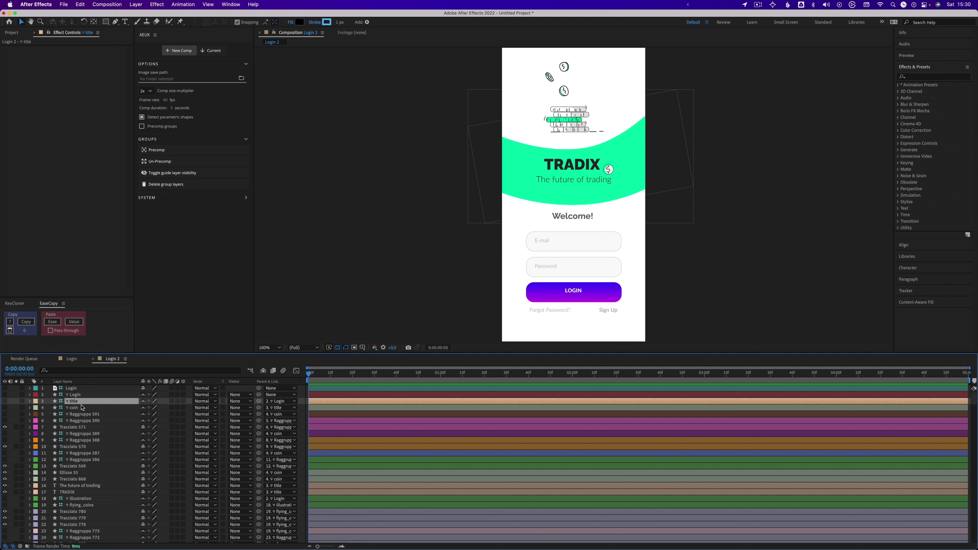
click(75, 395)
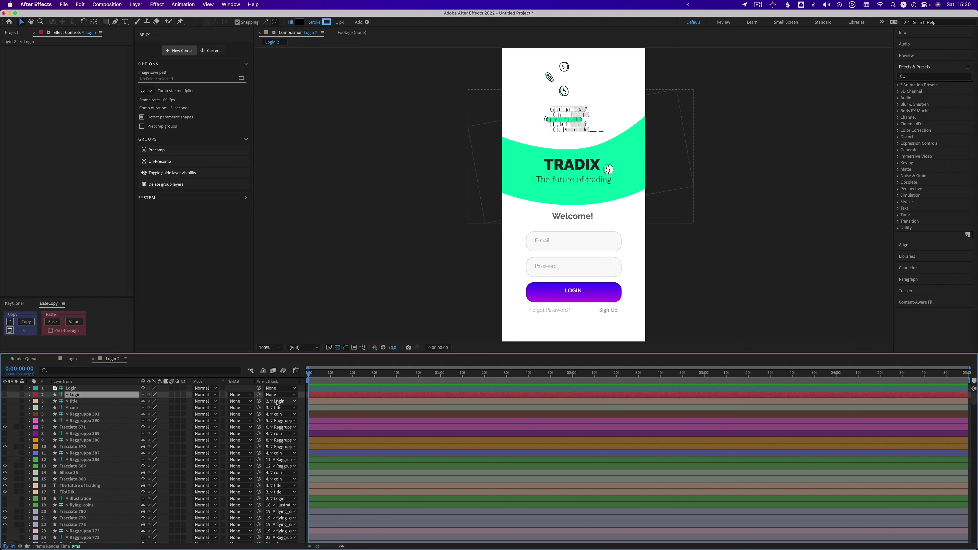
click(4, 395)
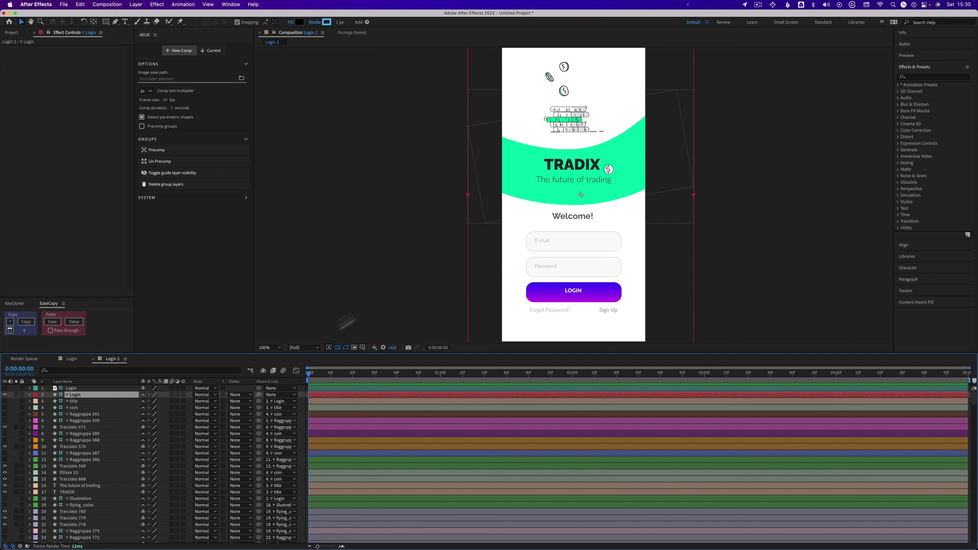
drag(480, 215, 393, 238)
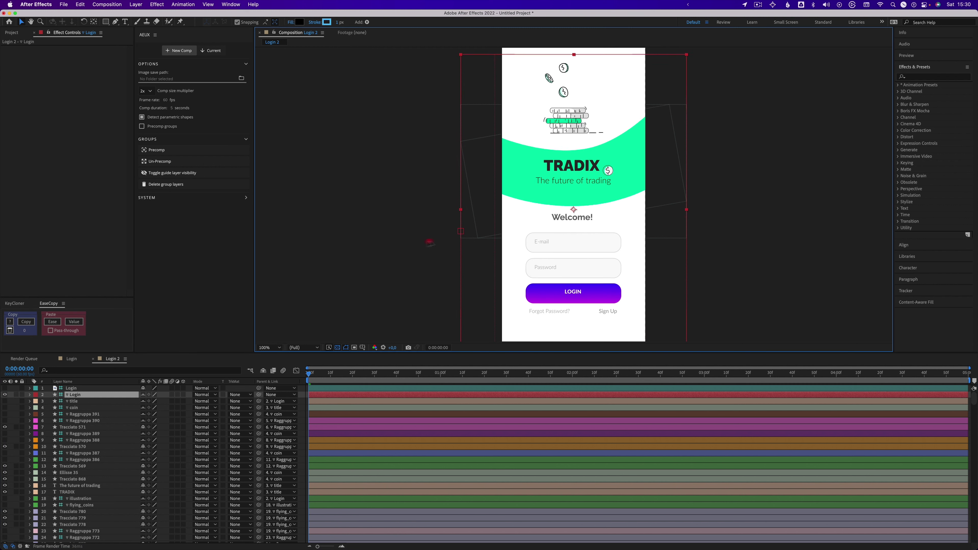
key(super+z)
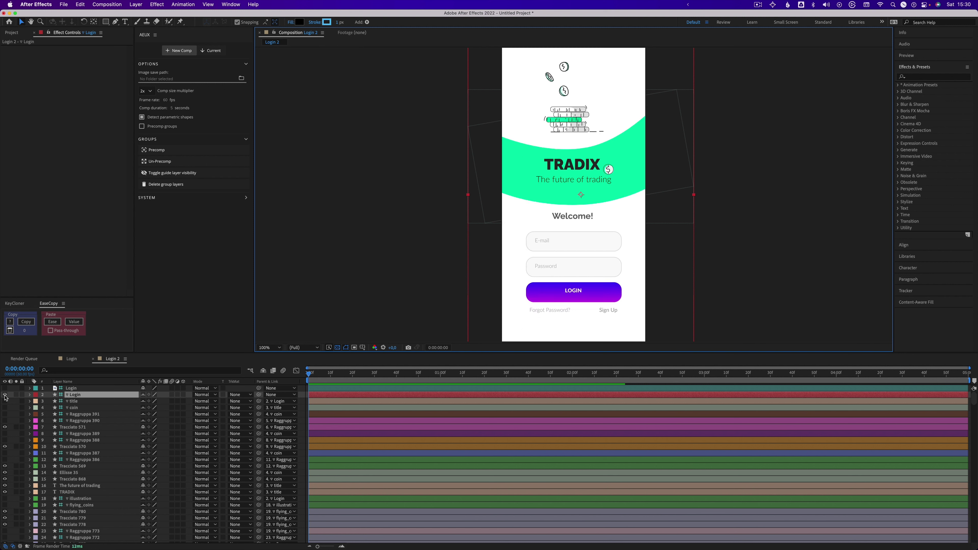
click(72, 427)
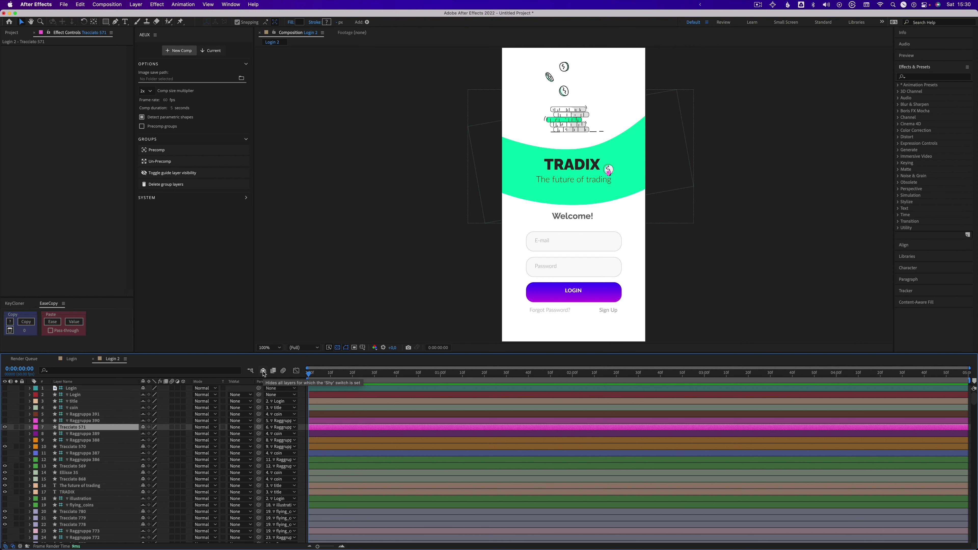
click(263, 371)
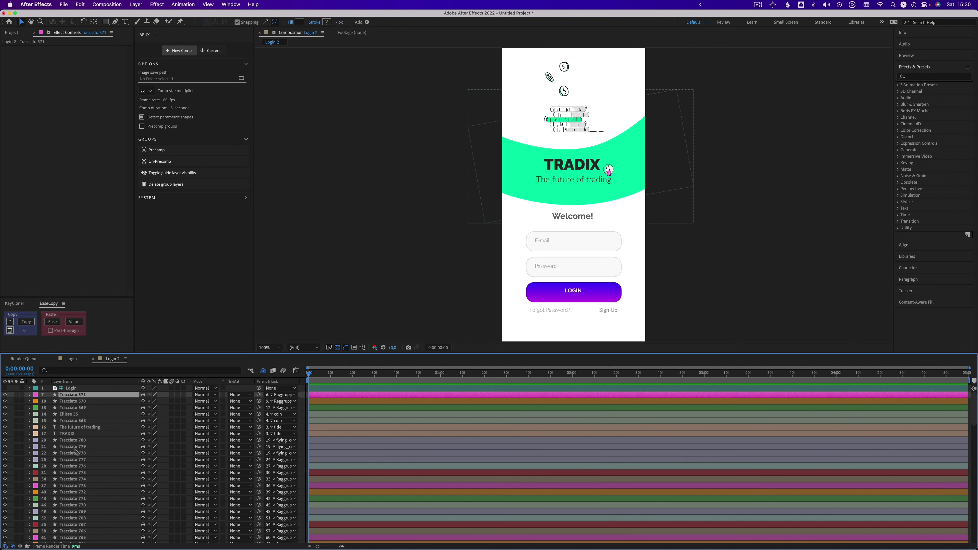
scroll(77, 453, down, 3)
scroll(78, 455, down, 3)
scroll(80, 457, down, 3)
scroll(82, 459, down, 3)
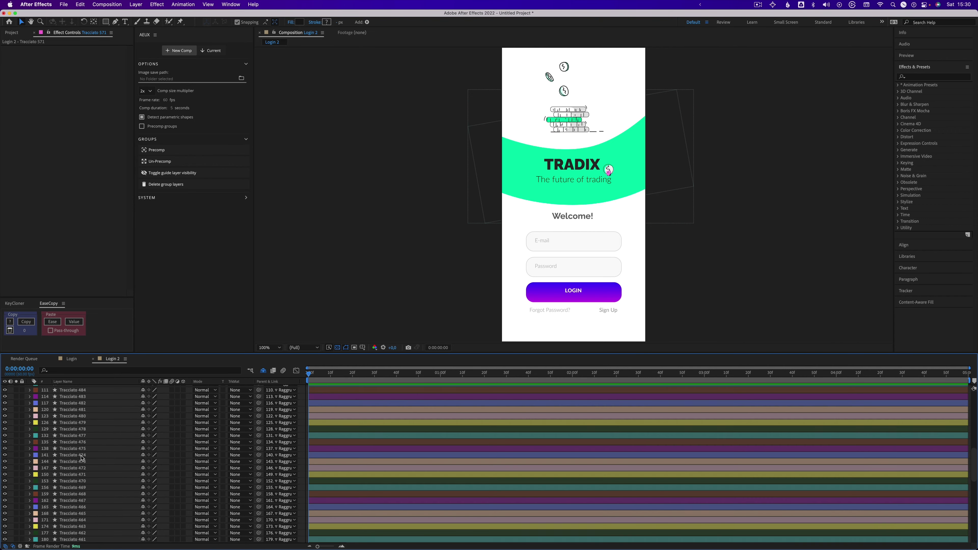
scroll(82, 452, up, 10)
click(85, 409)
click(85, 433)
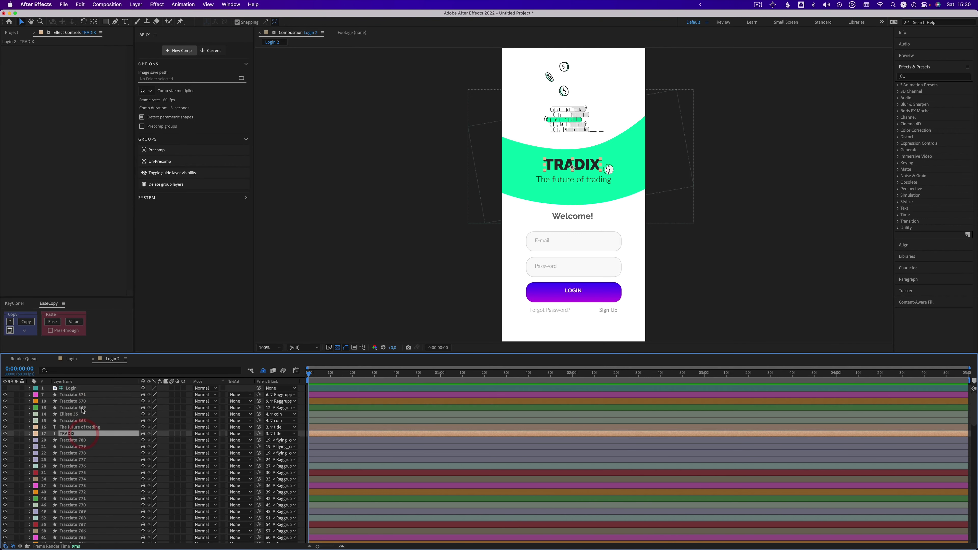
click(83, 408)
click(84, 415)
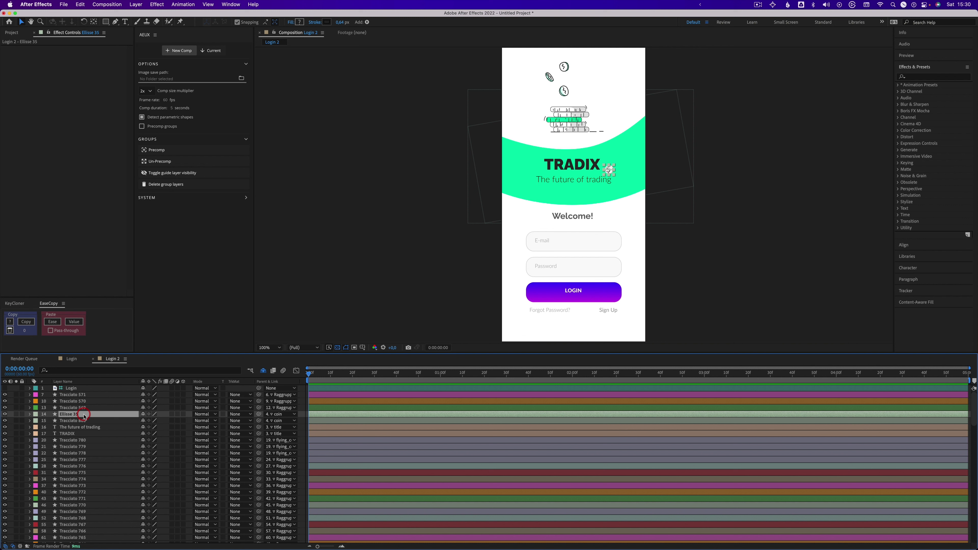
click(85, 440)
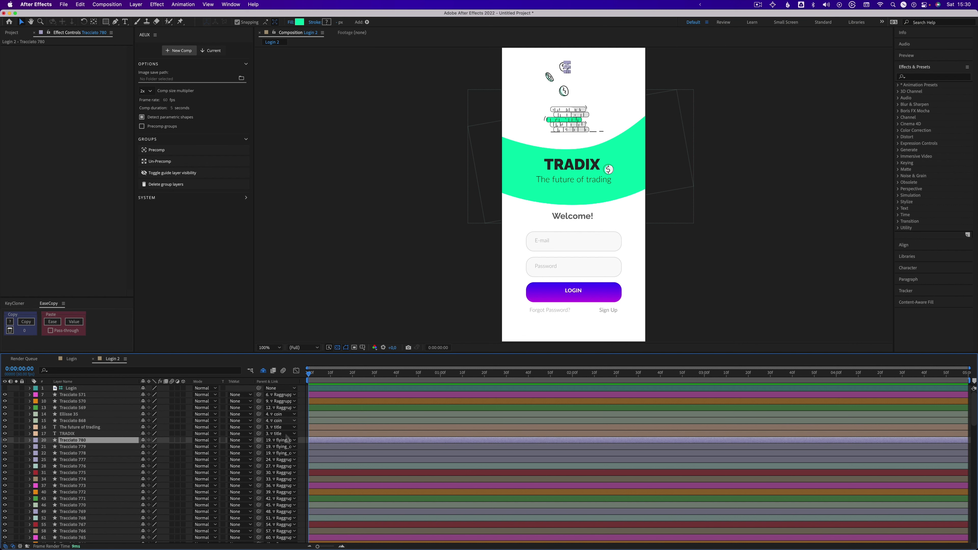
click(263, 371)
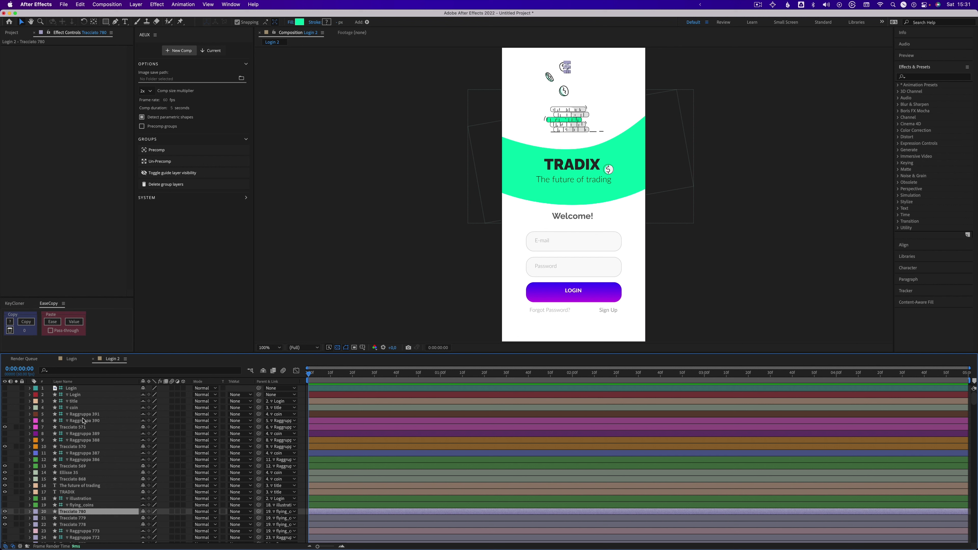
click(71, 389)
click(72, 395)
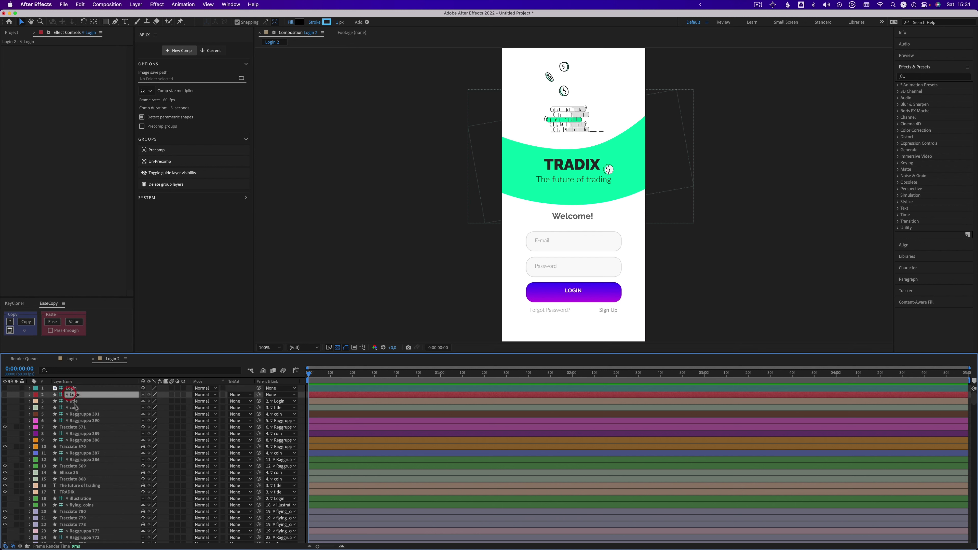
click(75, 422)
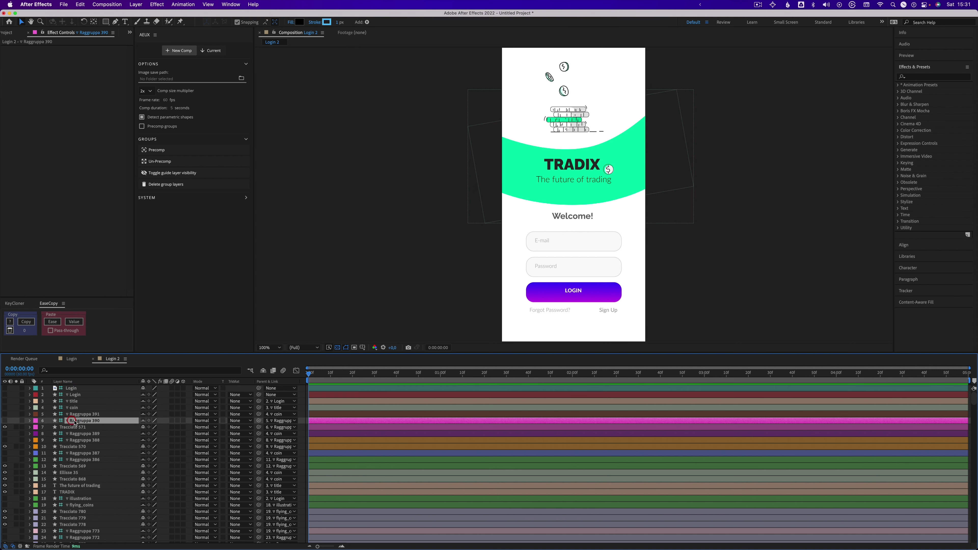
shift+click(73, 389)
key(Delete)
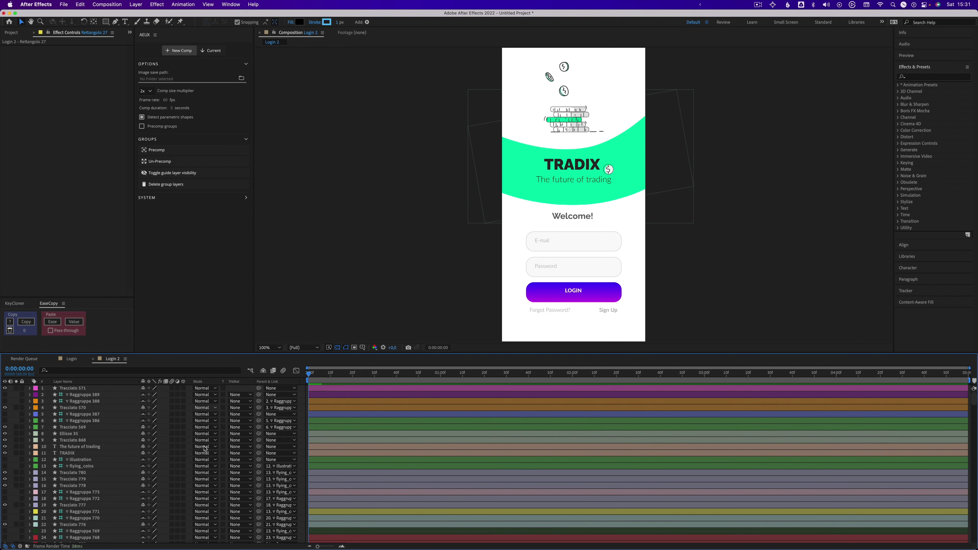
click(76, 396)
shift+click(76, 401)
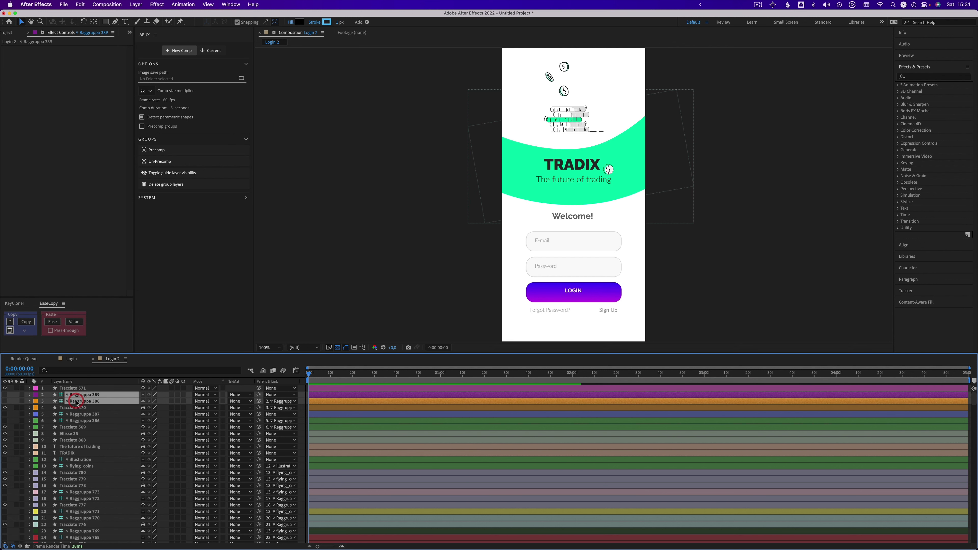
key(Delete)
click(76, 402)
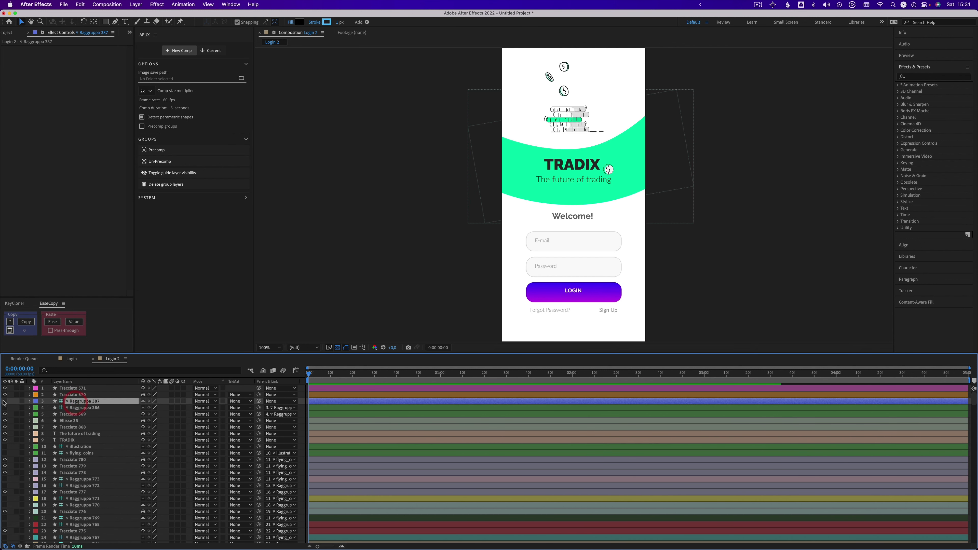
shift+click(54, 408)
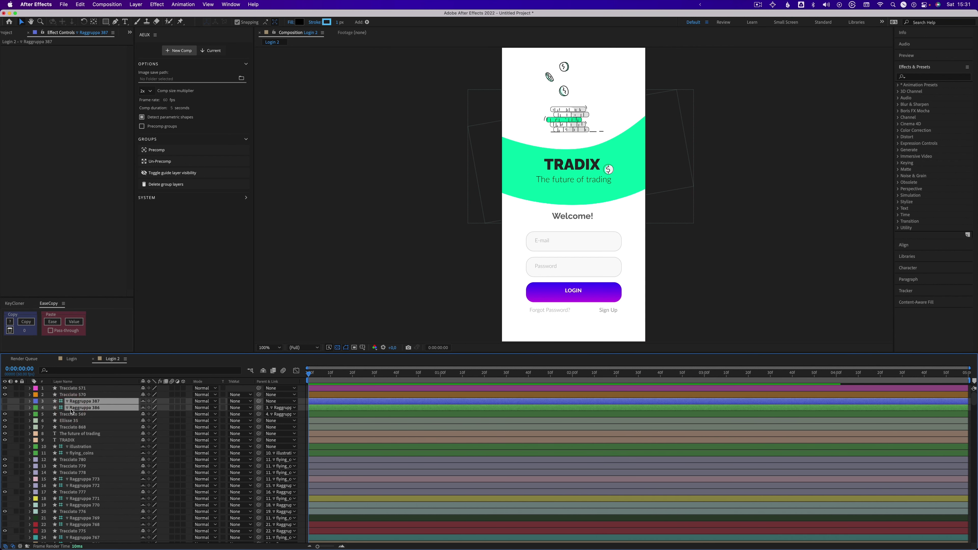
key(Delete)
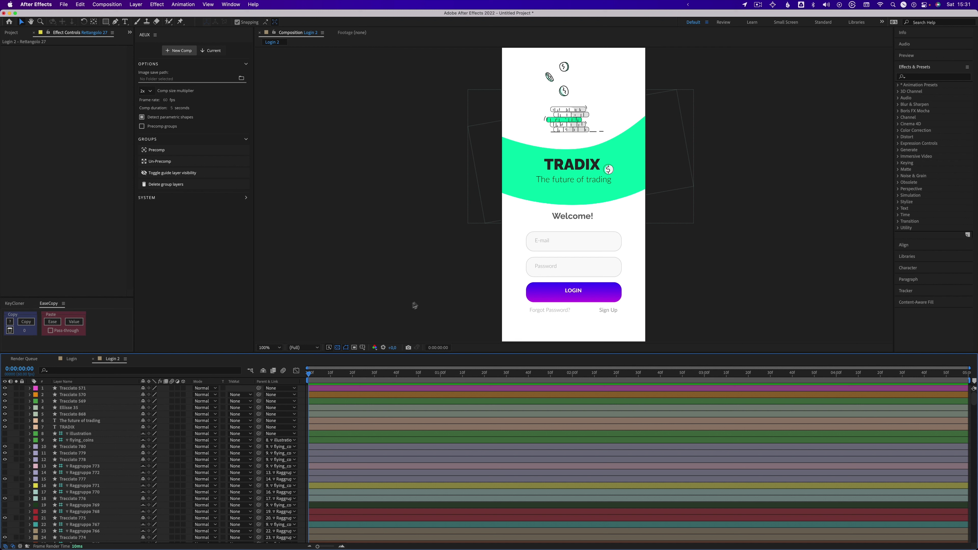
key(super+z)
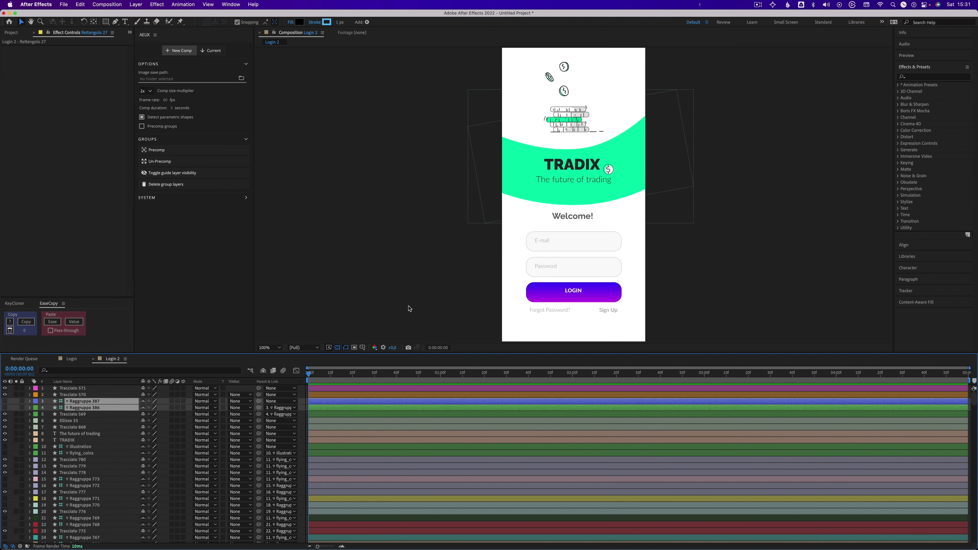
key(super+shift+z)
key(super+shift+z)
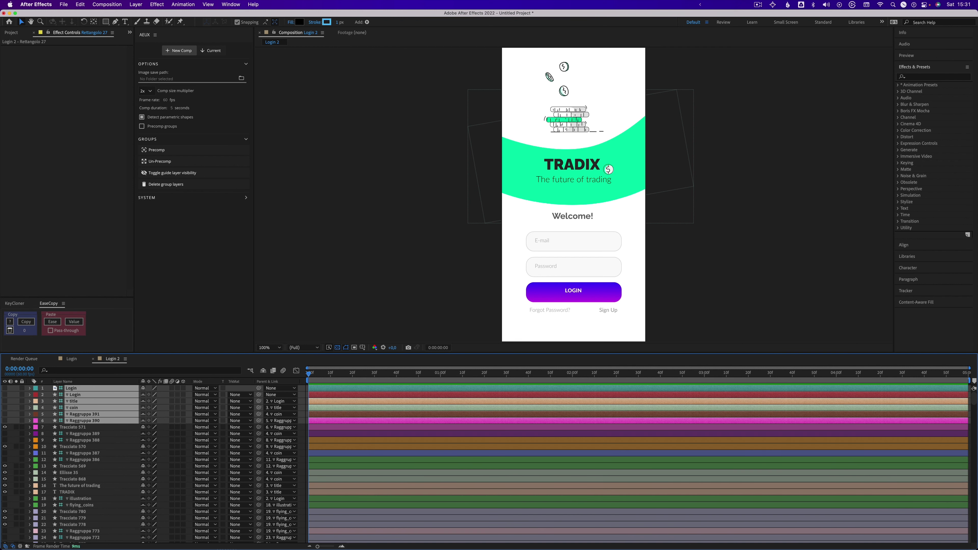
click(181, 34)
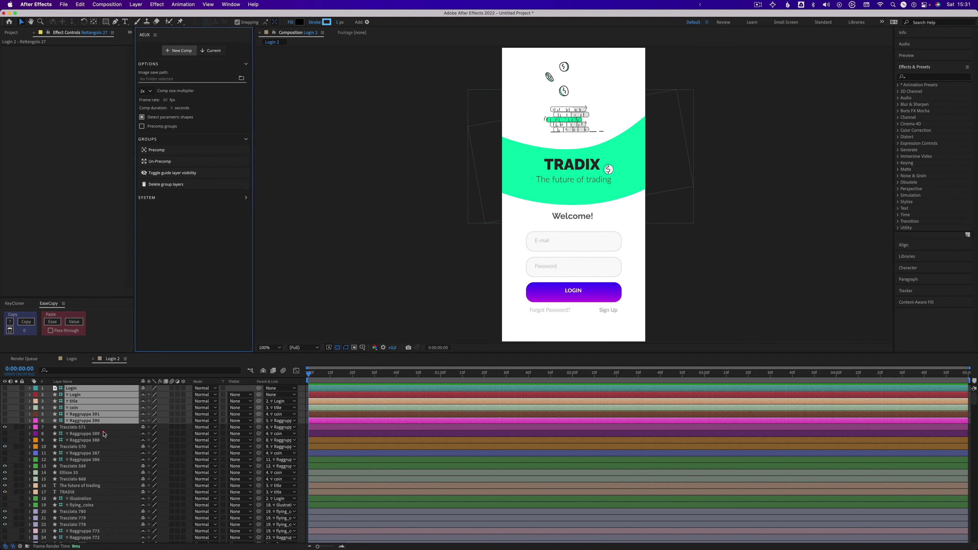
click(105, 410)
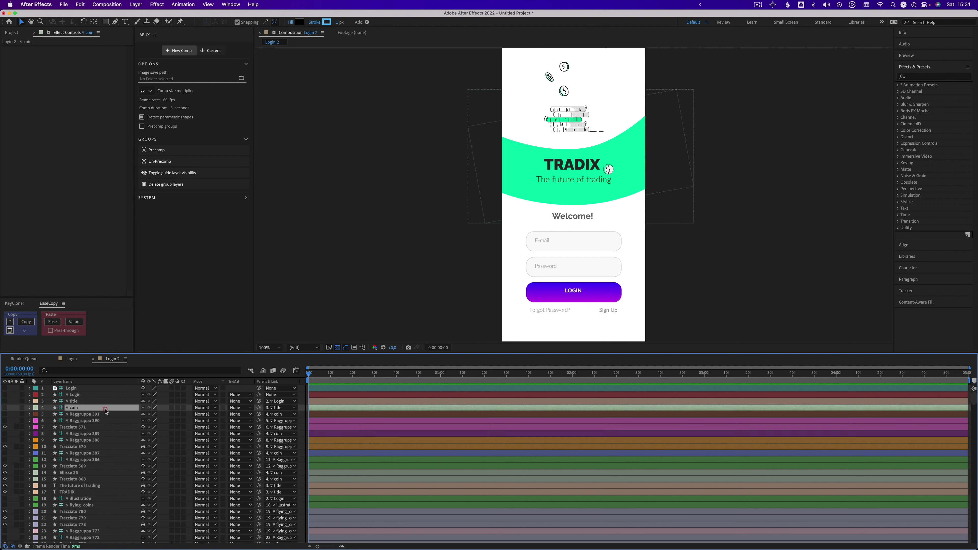
click(165, 174)
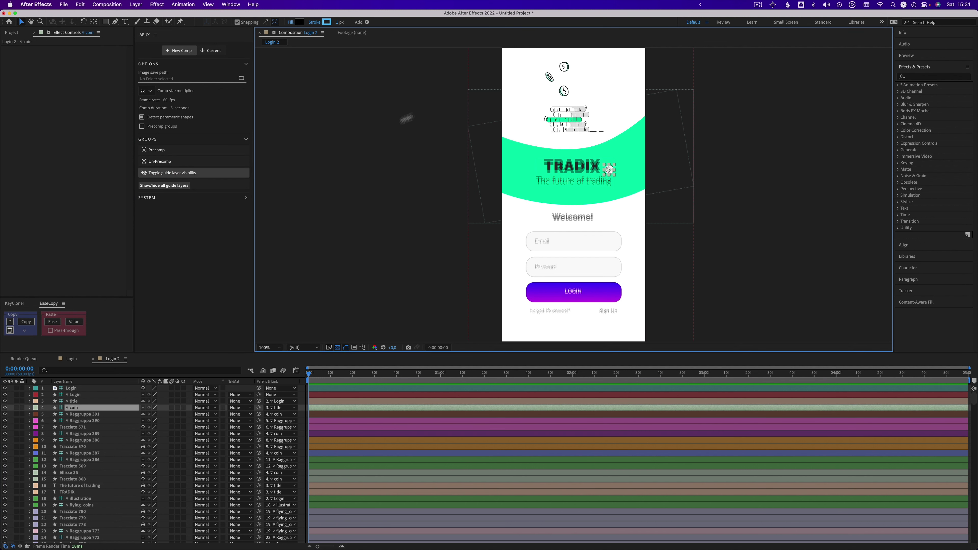
scroll(31, 436, down, 10)
scroll(32, 435, up, 10)
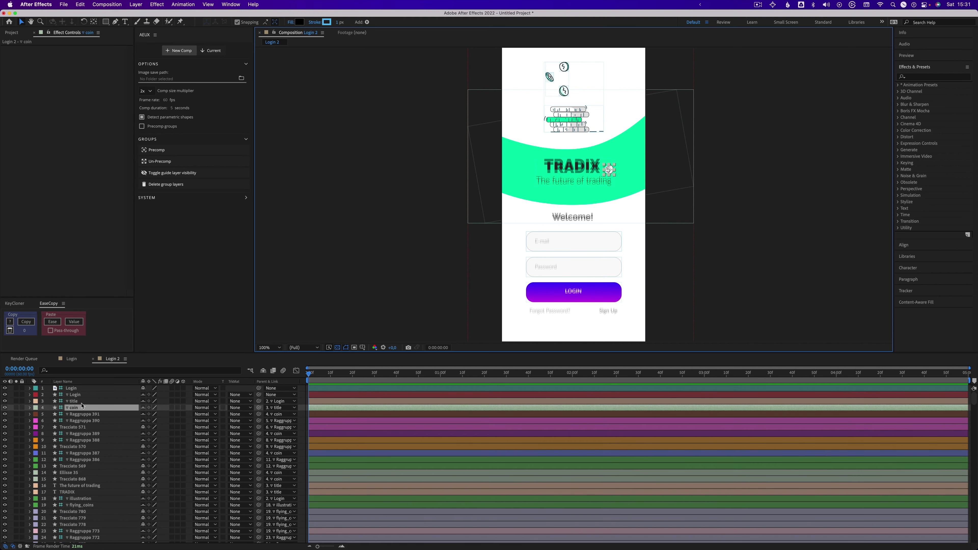
click(72, 447)
click(84, 421)
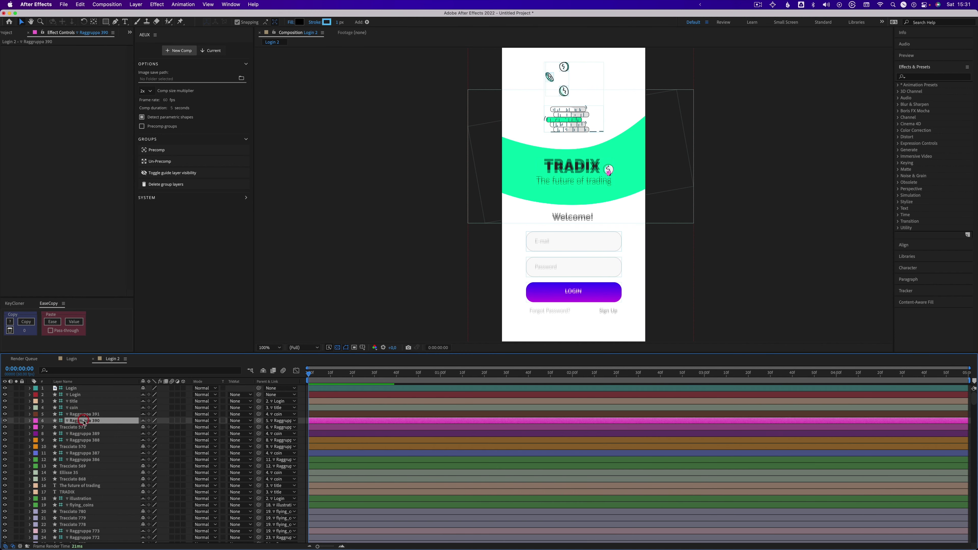
click(83, 415)
click(82, 433)
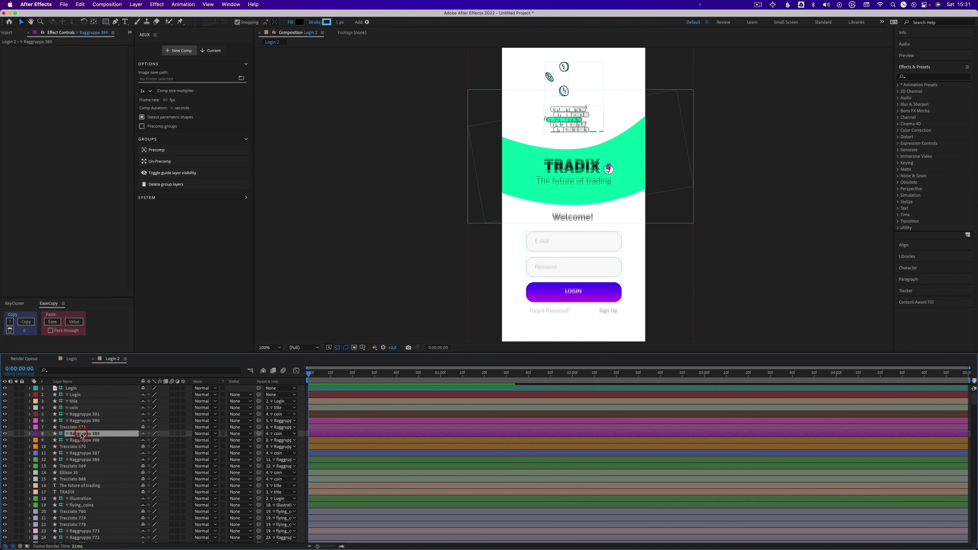
click(83, 440)
click(73, 408)
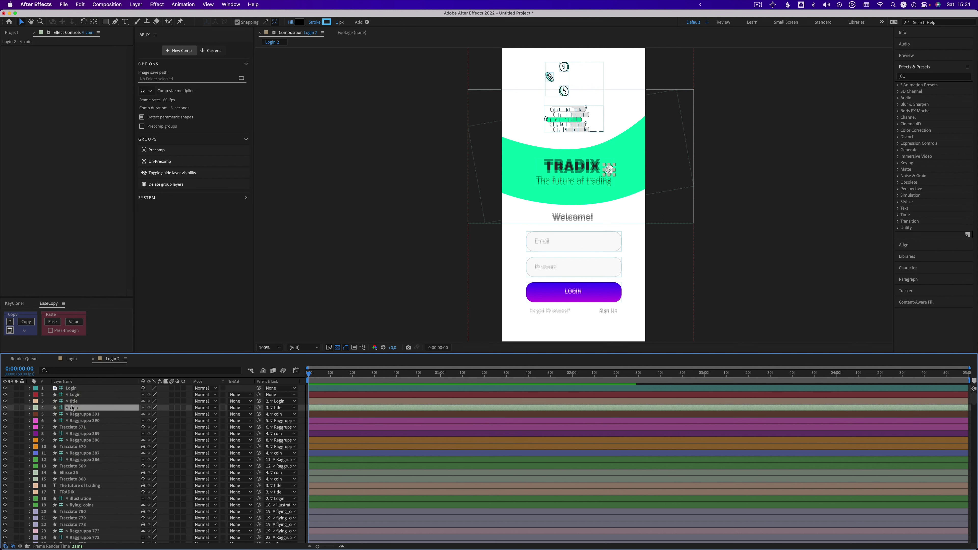
click(77, 402)
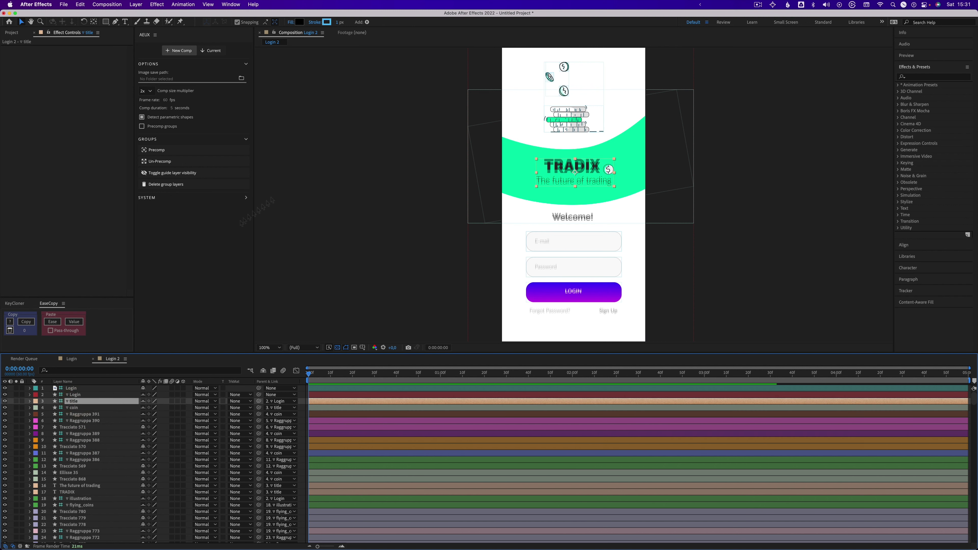
click(5, 389)
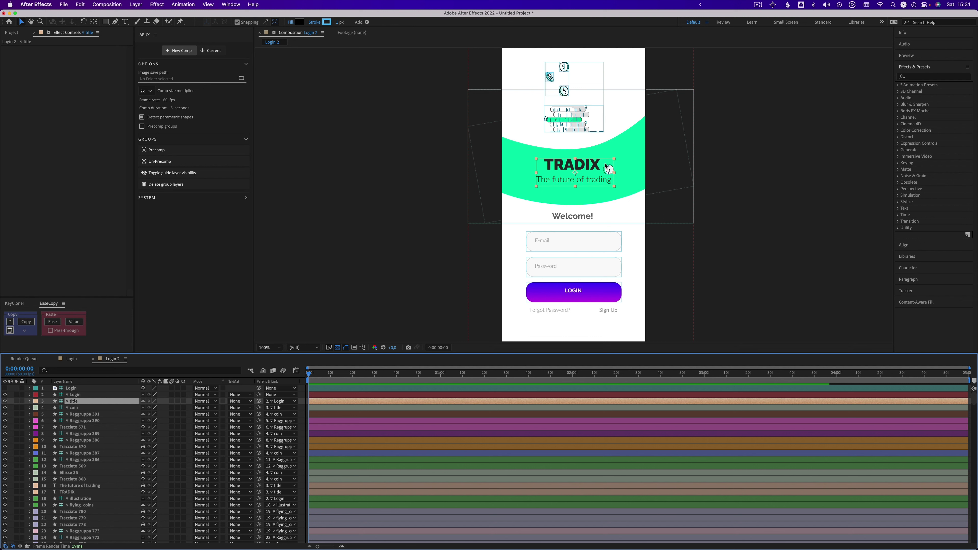
mouse_move(607, 169)
mouse_down()
mouse_move(587, 195)
mouse_move(569, 167)
mouse_up()
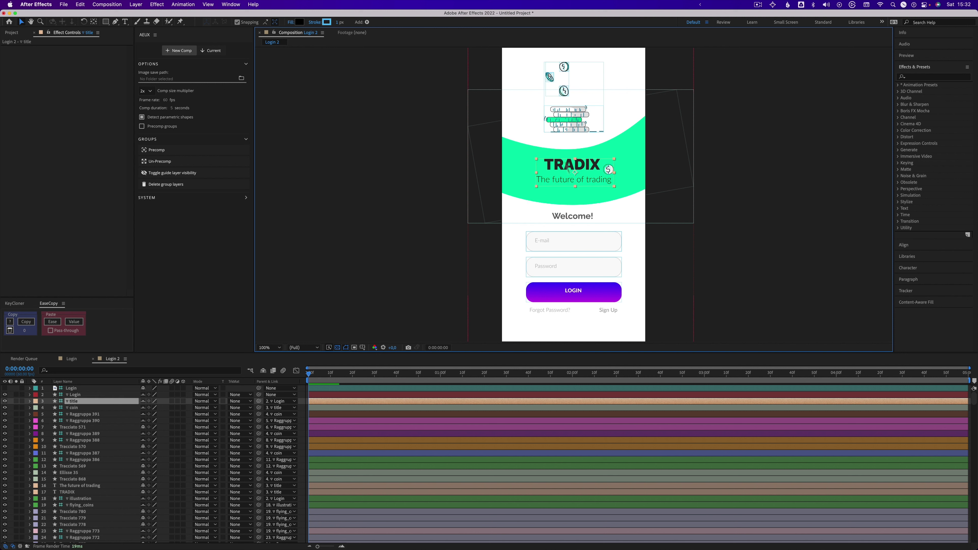
click(175, 173)
click(176, 173)
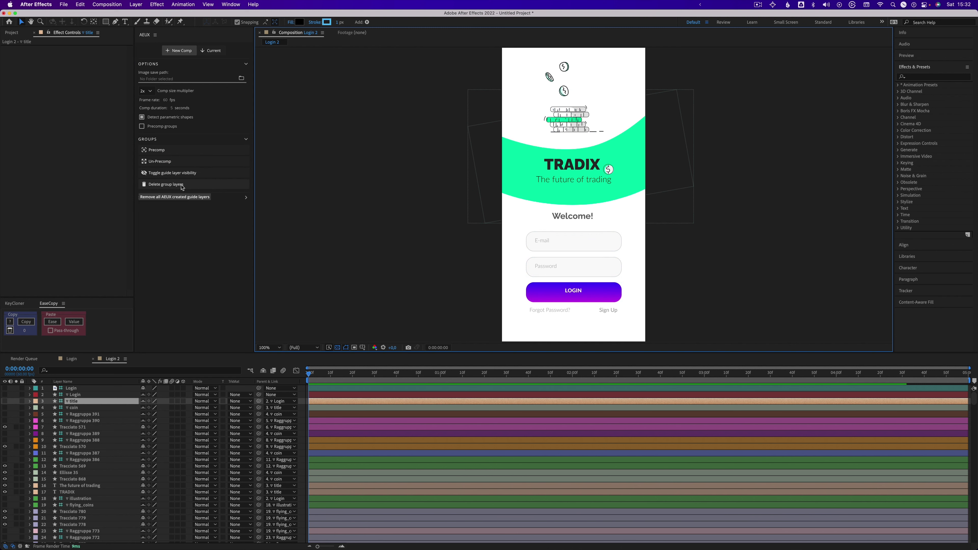
Delete the AEUX group layers from Login 2 with the AEUX panel's Delete group layers.
scroll(93, 470, down, 20)
scroll(94, 471, down, 20)
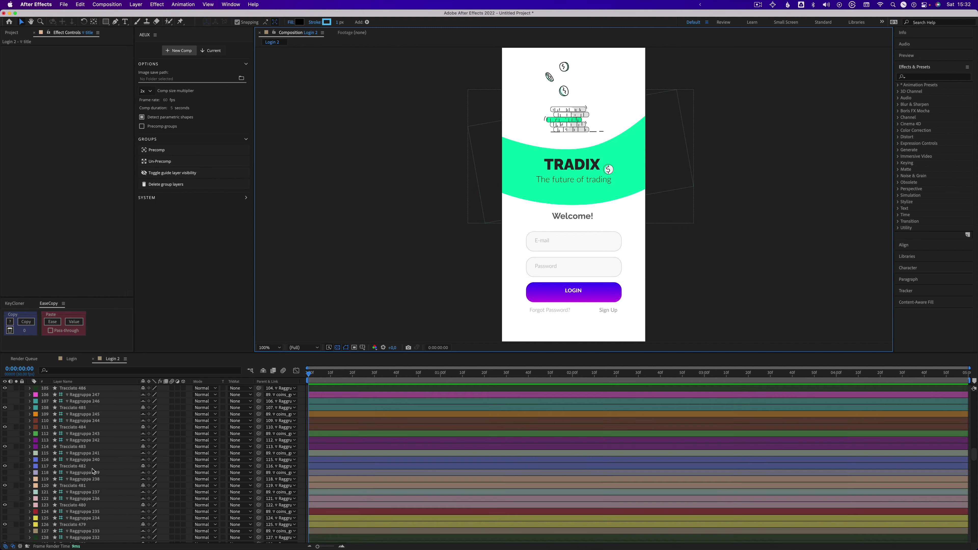
scroll(93, 471, down, 20)
scroll(93, 471, up, 10)
scroll(94, 471, up, 10)
scroll(94, 470, up, 10)
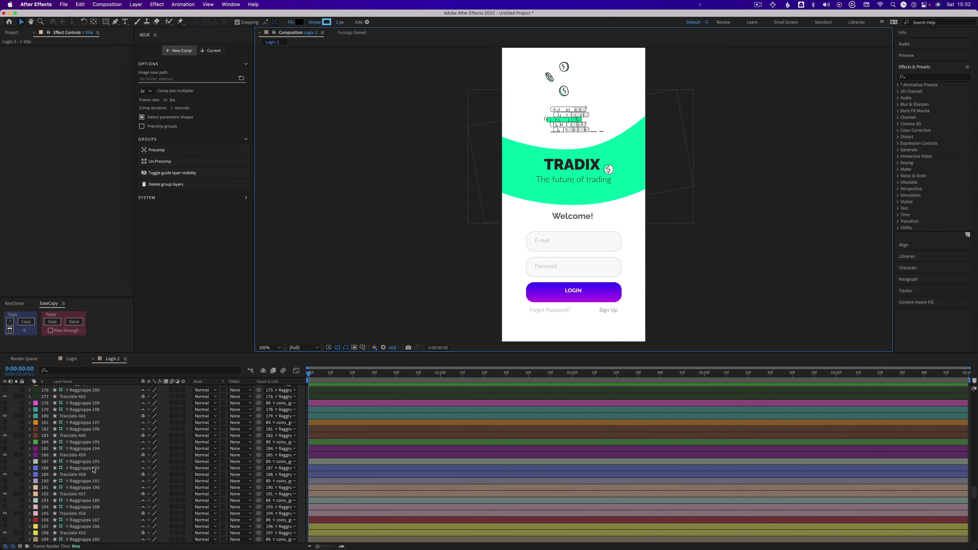
scroll(93, 469, up, 10)
scroll(93, 469, up, 10)
scroll(94, 469, up, 10)
scroll(93, 469, up, 5)
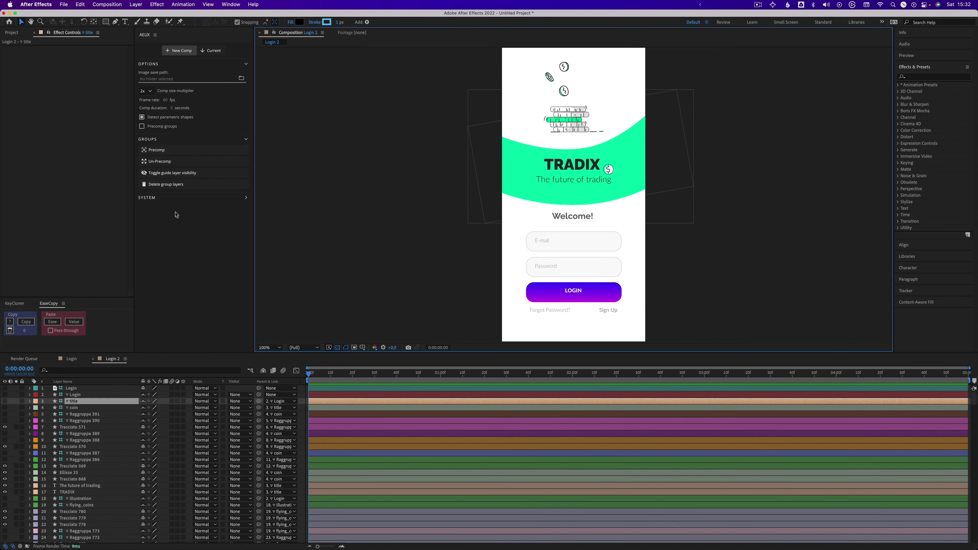
click(167, 186)
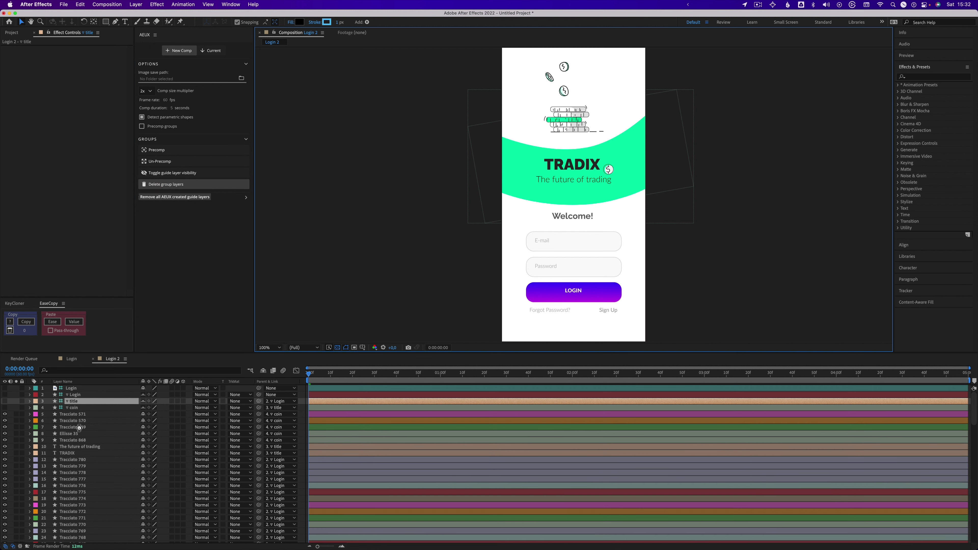
Inspect Tracciato path layers such as 439 and 471 to see which coin-stack pieces they draw.
scroll(79, 425, down, 5)
scroll(75, 451, down, 5)
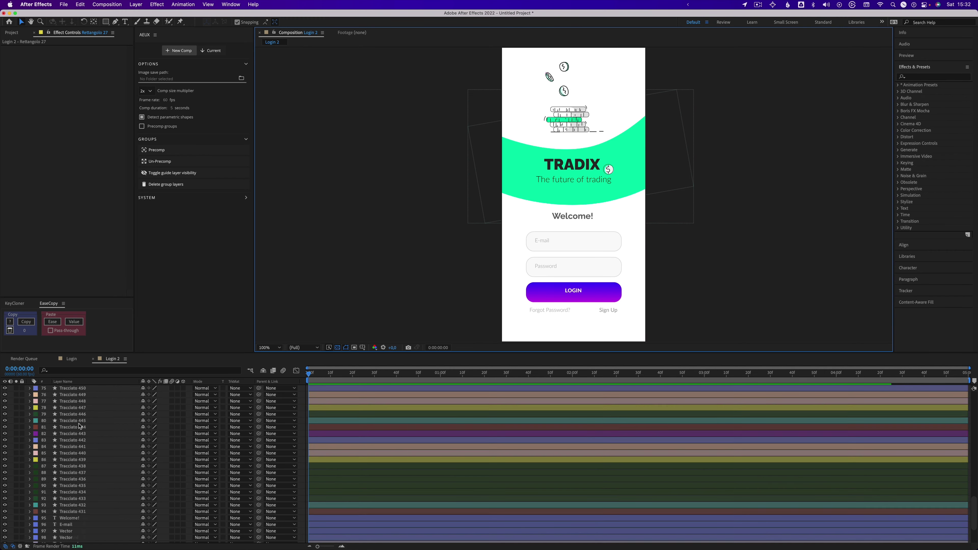
scroll(71, 474, down, 4)
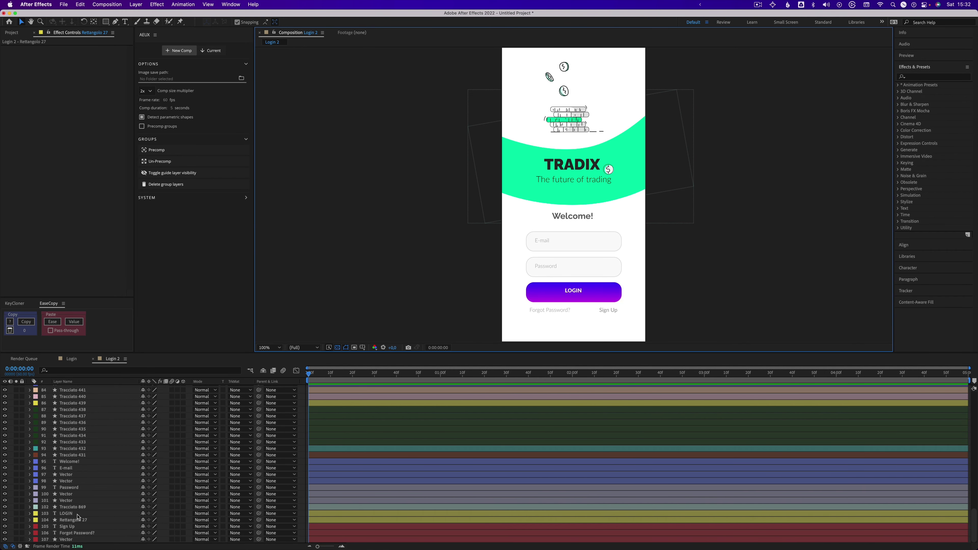
click(77, 429)
click(83, 403)
scroll(79, 443, up, 5)
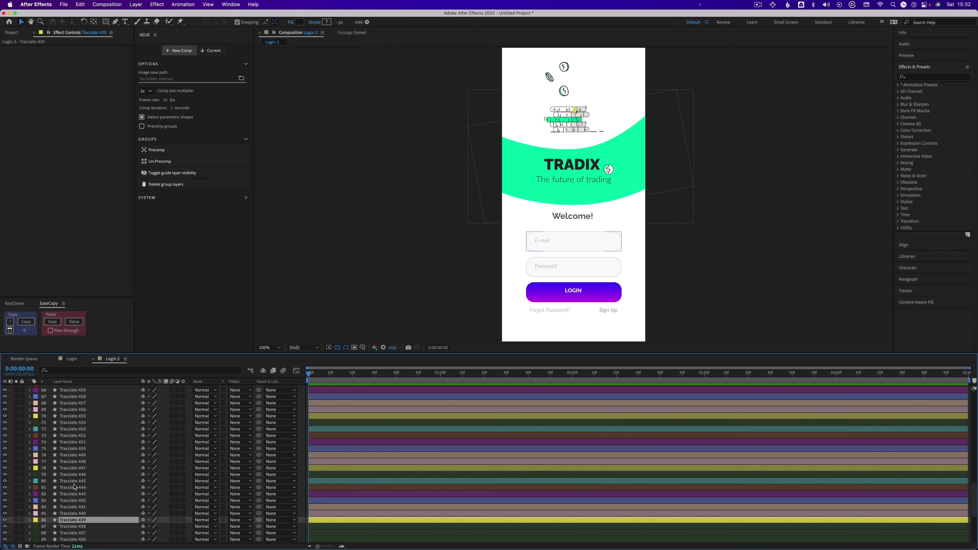
scroll(75, 487, up, 5)
click(76, 488)
click(82, 455)
click(79, 475)
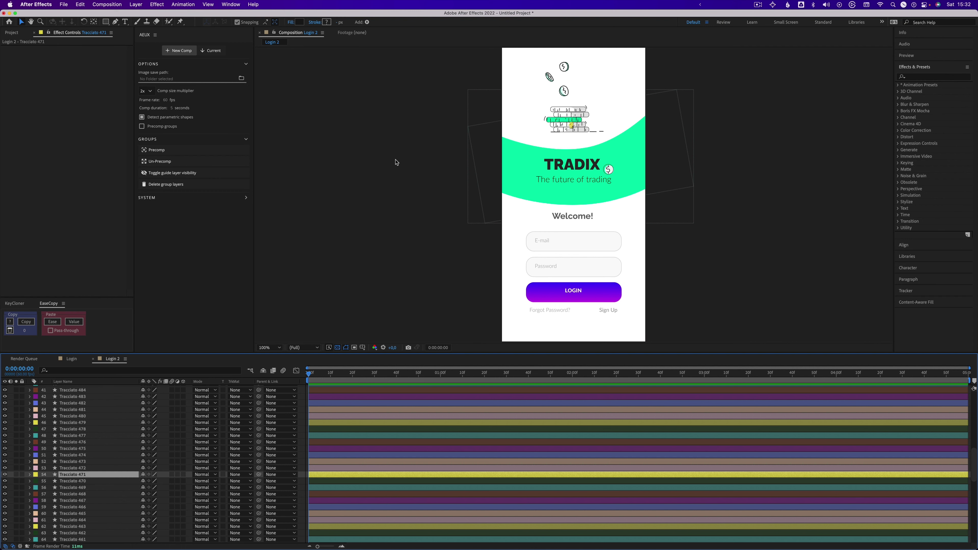
scroll(396, 162, up, 2)
Check which coin-stack pieces Tracciato 479, 470 and 465 draw.
scroll(520, 281, up, 2)
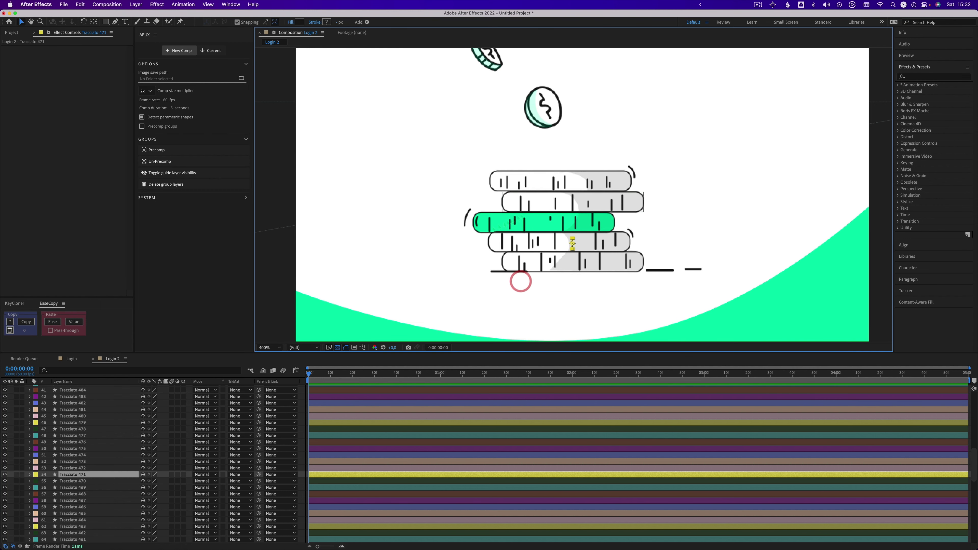
click(83, 488)
click(81, 468)
click(81, 449)
click(80, 423)
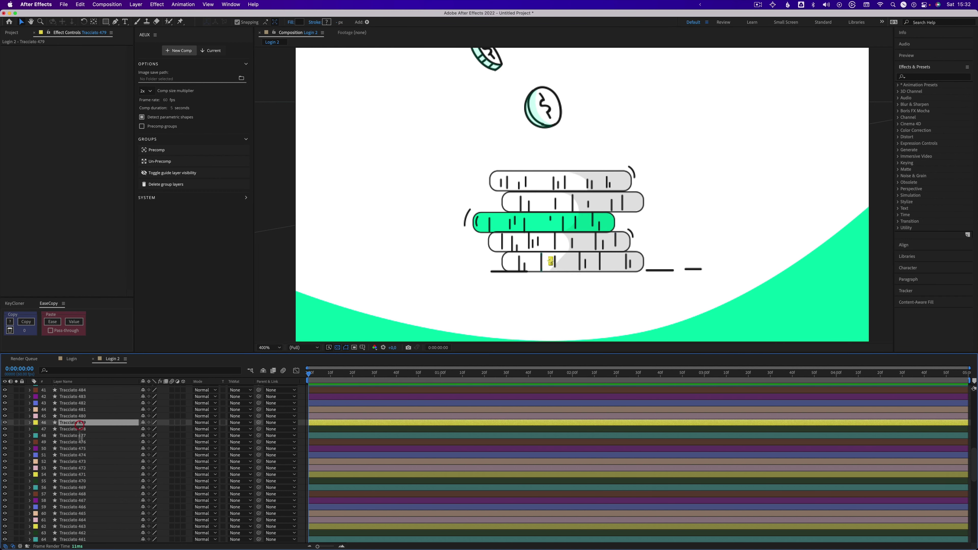
click(79, 481)
click(77, 514)
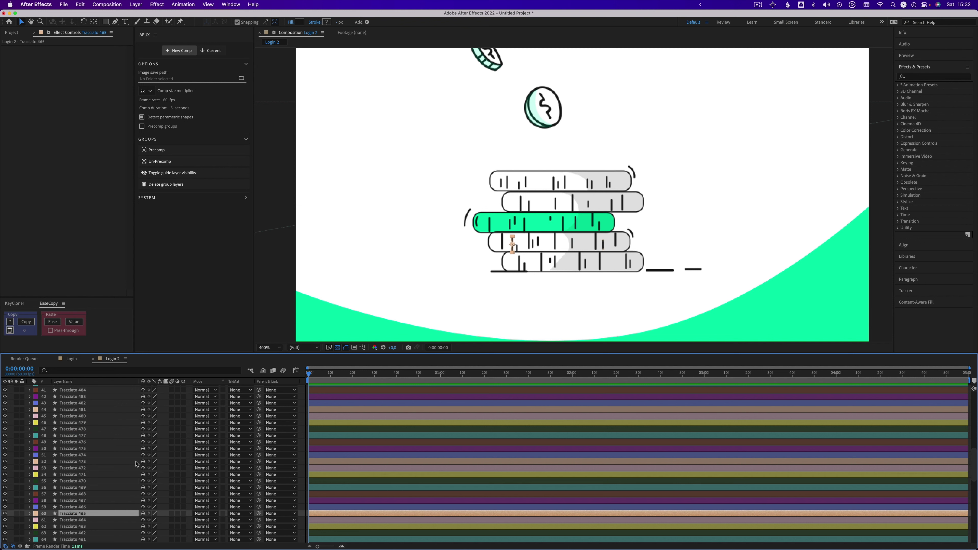
Deselect the path layer and pan the viewer so the whole login screen shows.
scroll(461, 237, down, 2)
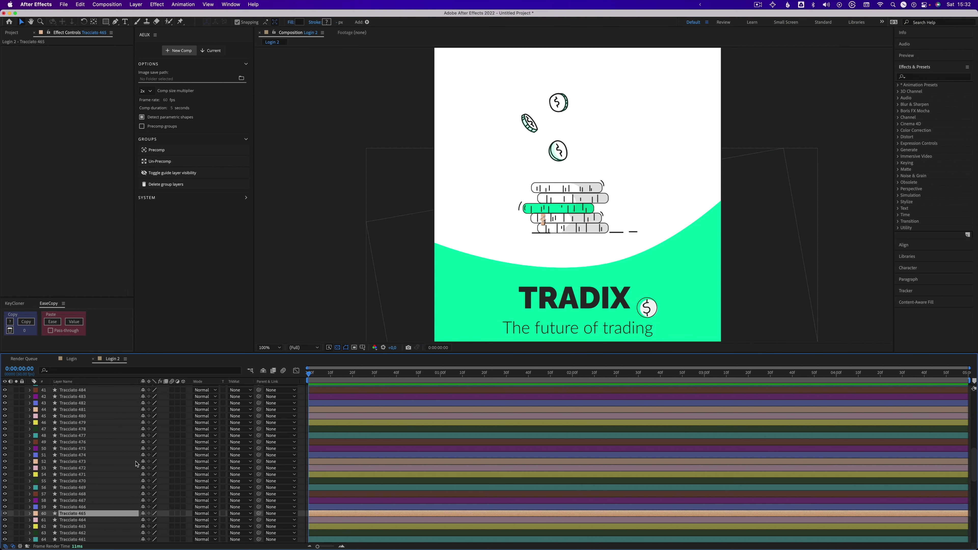
scroll(460, 236, down, 2)
click(468, 208)
key(h)
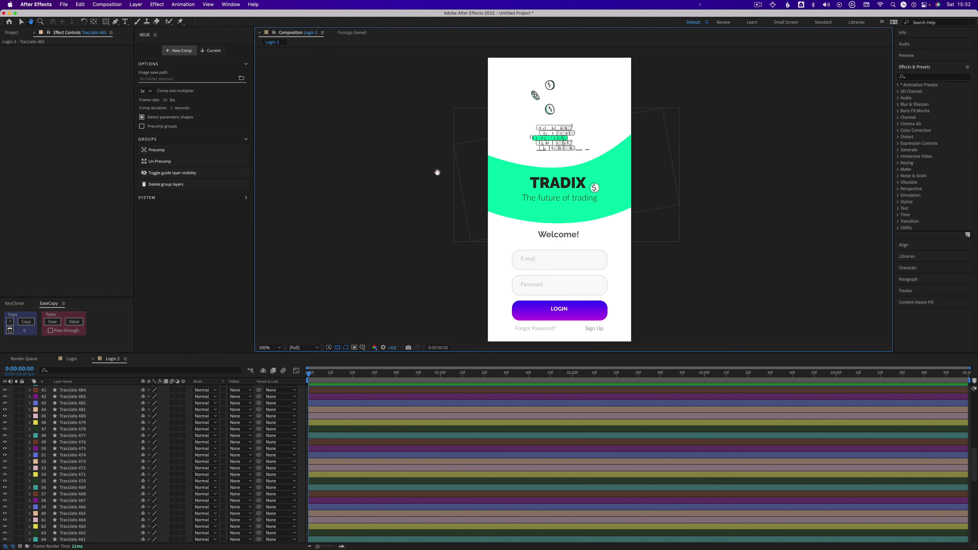
drag(461, 237, 433, 170)
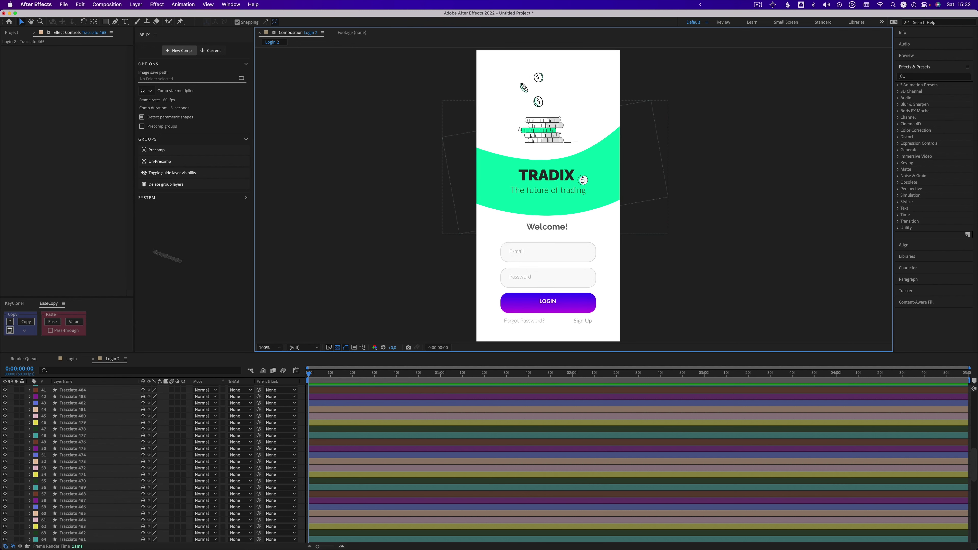
Return to Figma with the AEUX plugin ready to export another frame.
key(super+Tab)
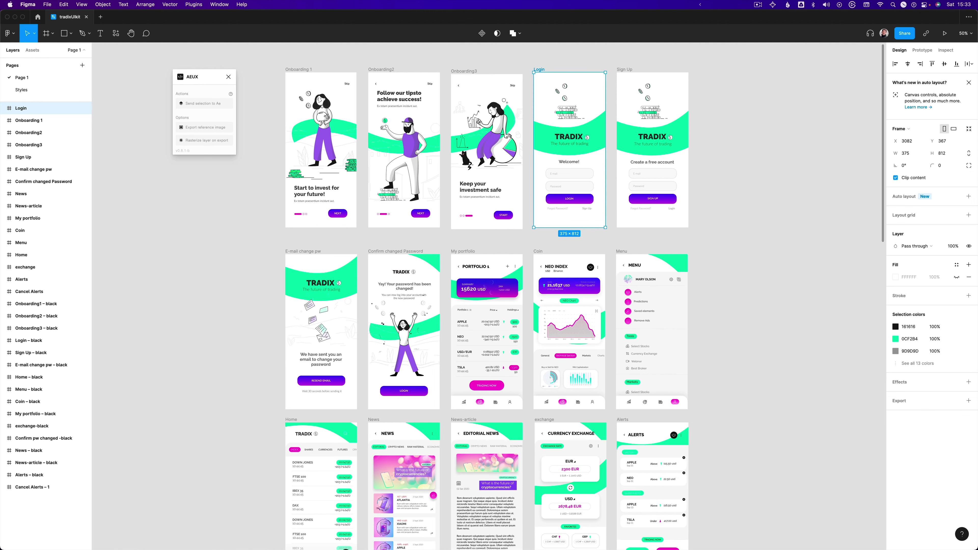
key(super+Tab)
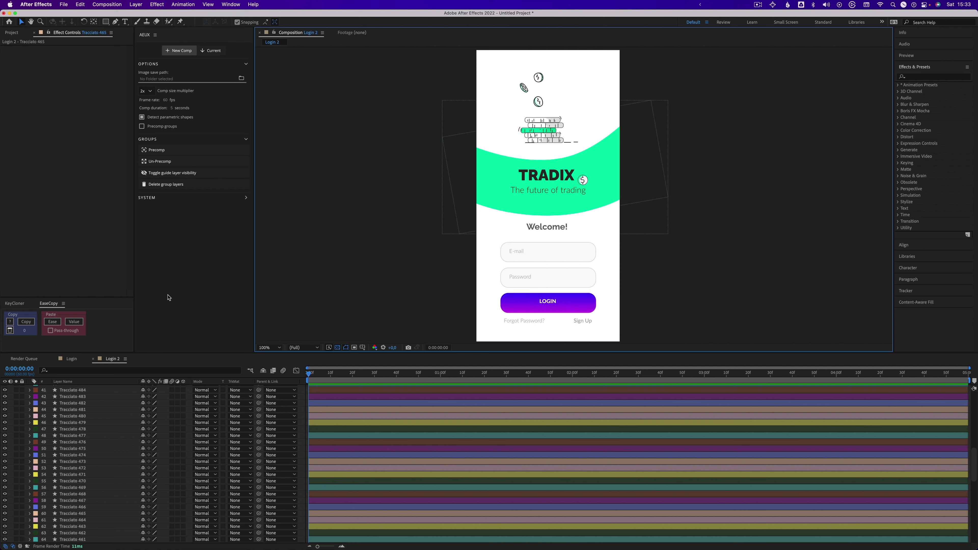
scroll(113, 449, down, 10)
scroll(112, 451, up, 7)
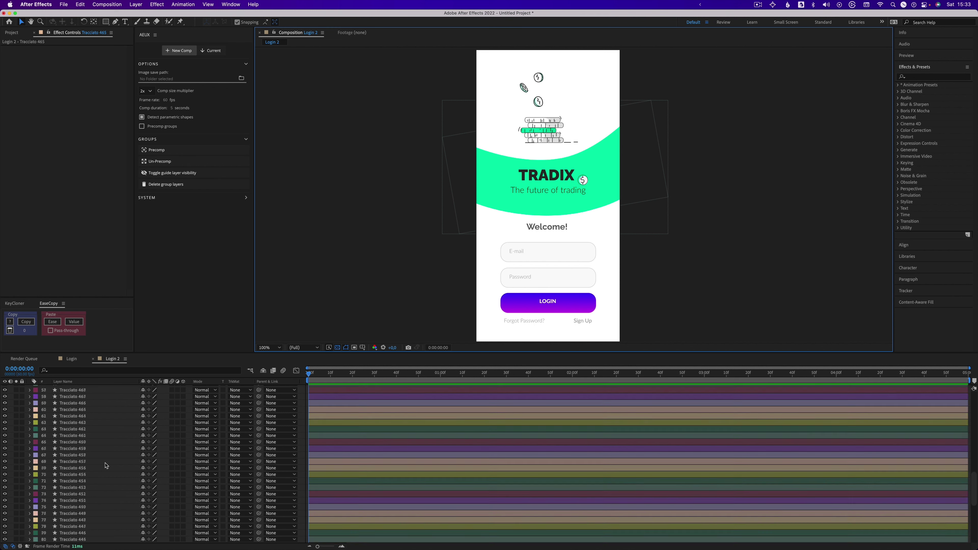
scroll(108, 461, up, 7)
scroll(106, 464, up, 6)
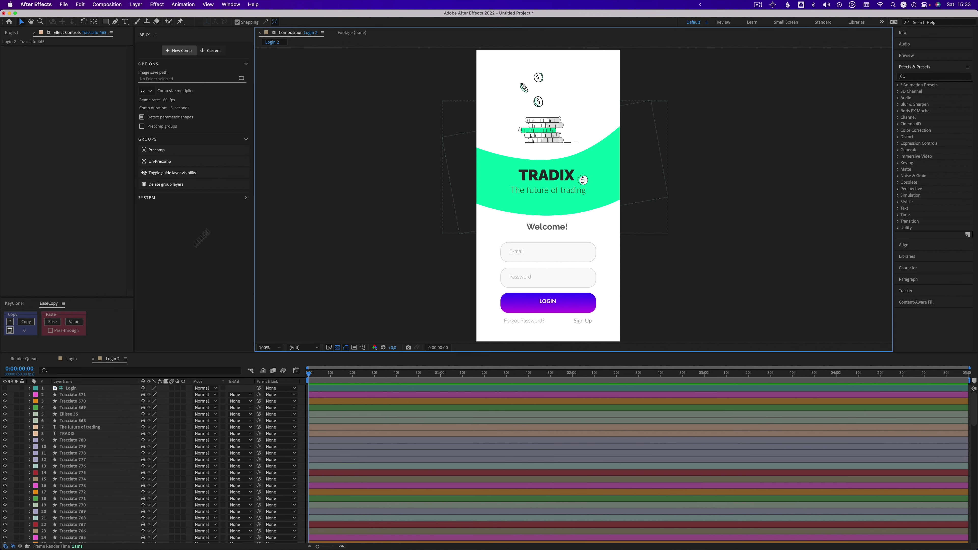
click(171, 231)
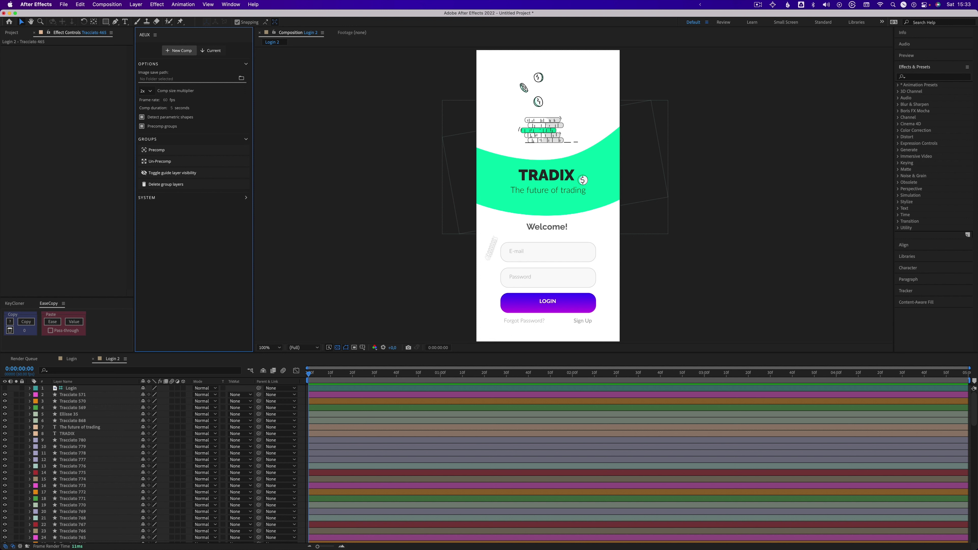
key(super+Tab)
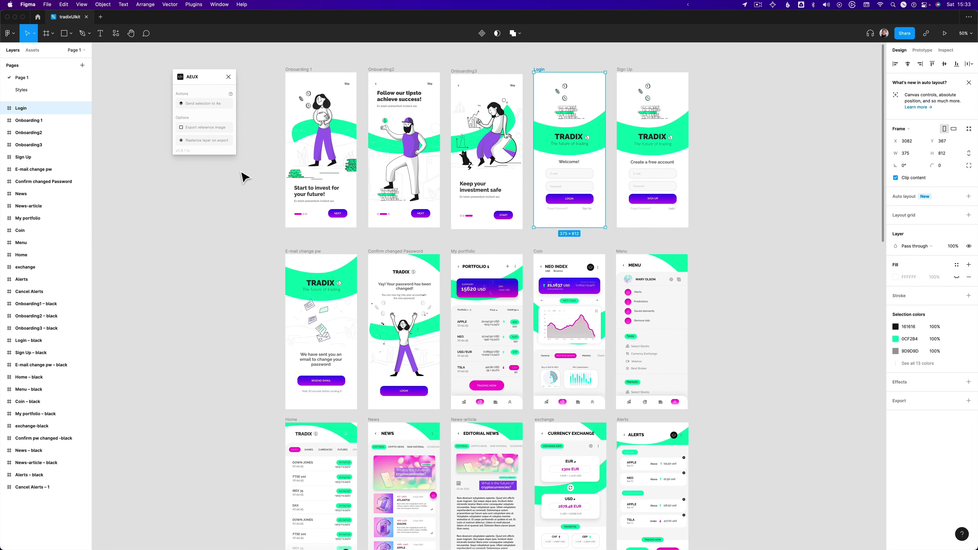
Select the Login frame and send it to After Effects through AEUX.
click(541, 69)
click(200, 105)
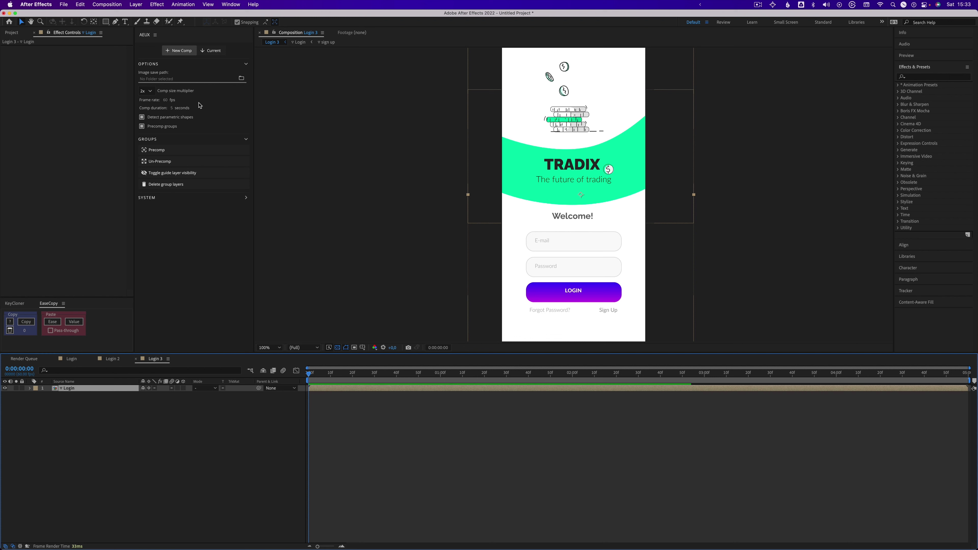
In the Login comp, make the Login parent layer visible and move it right and down.
click(114, 432)
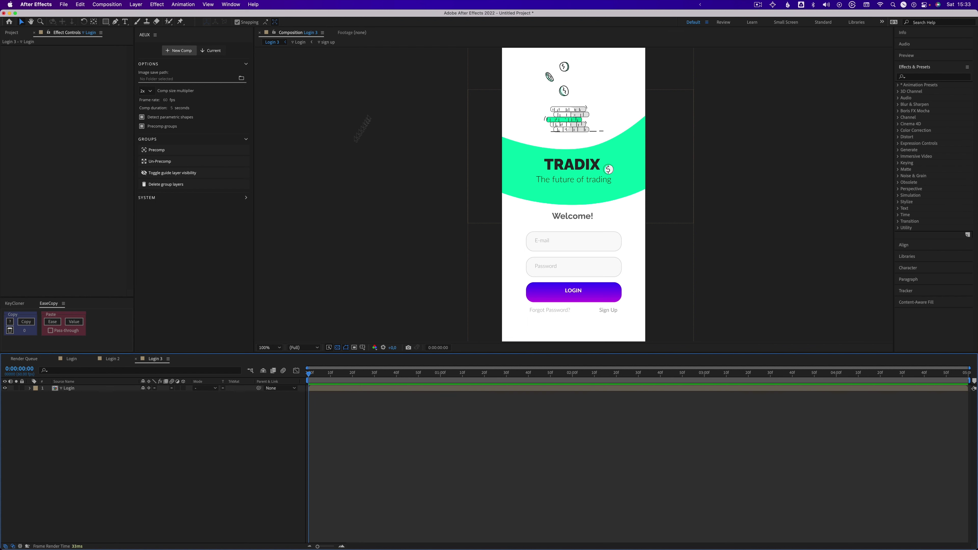
click(91, 388)
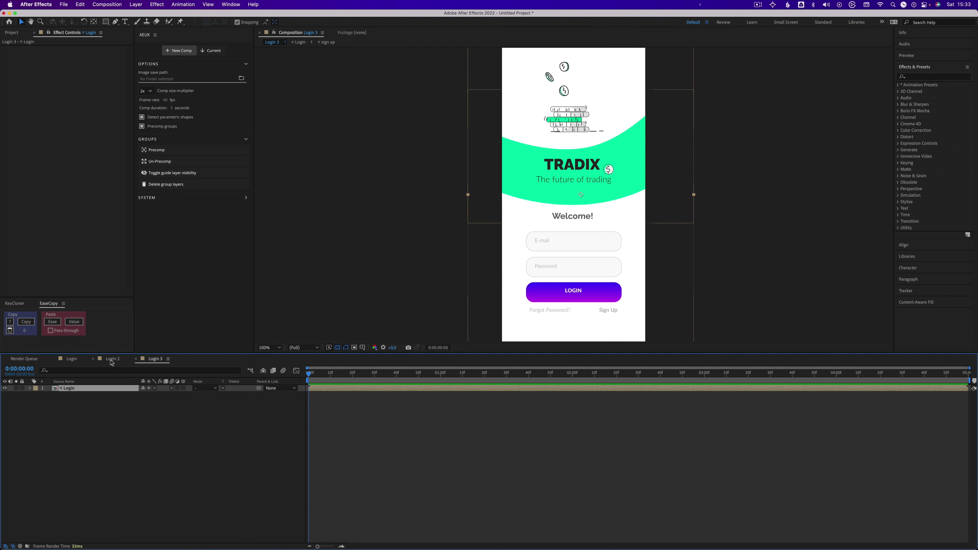
click(72, 360)
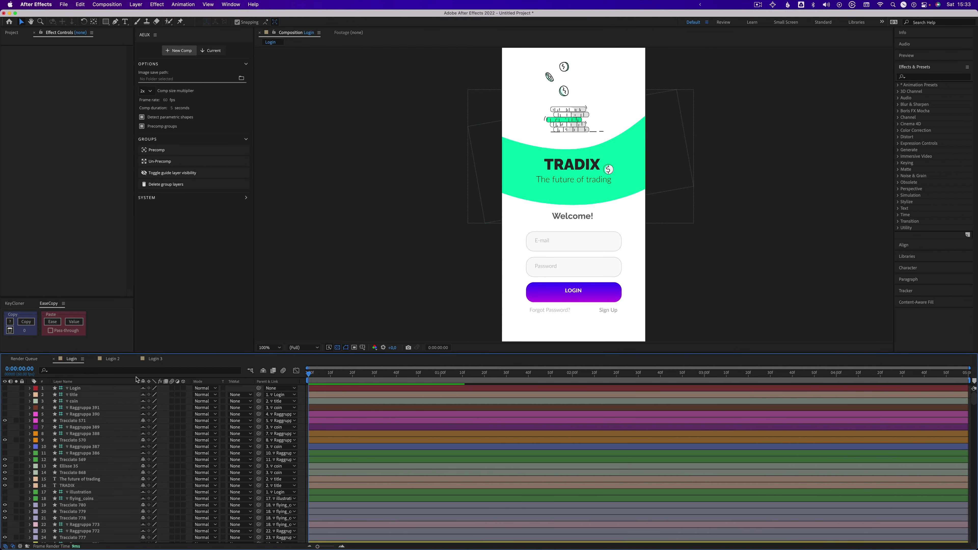
click(13, 388)
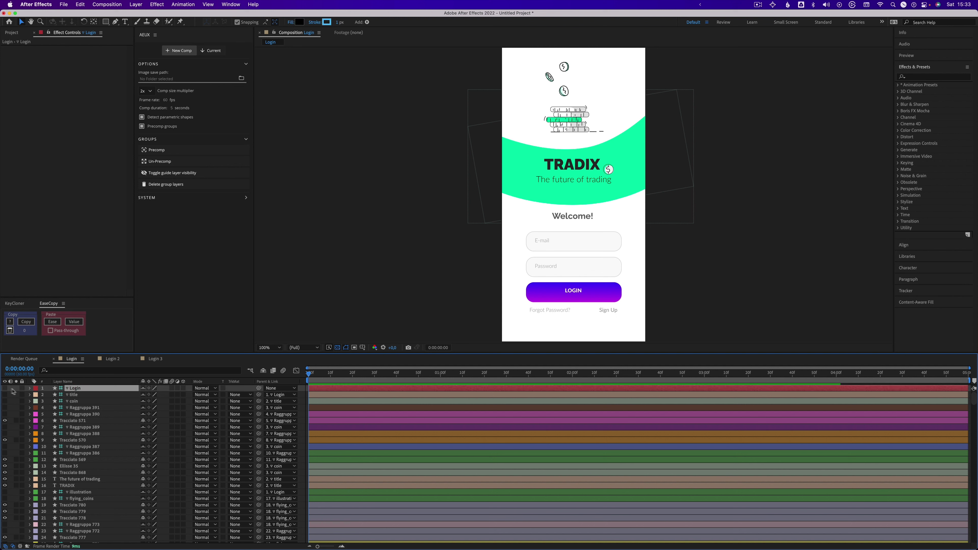
click(4, 389)
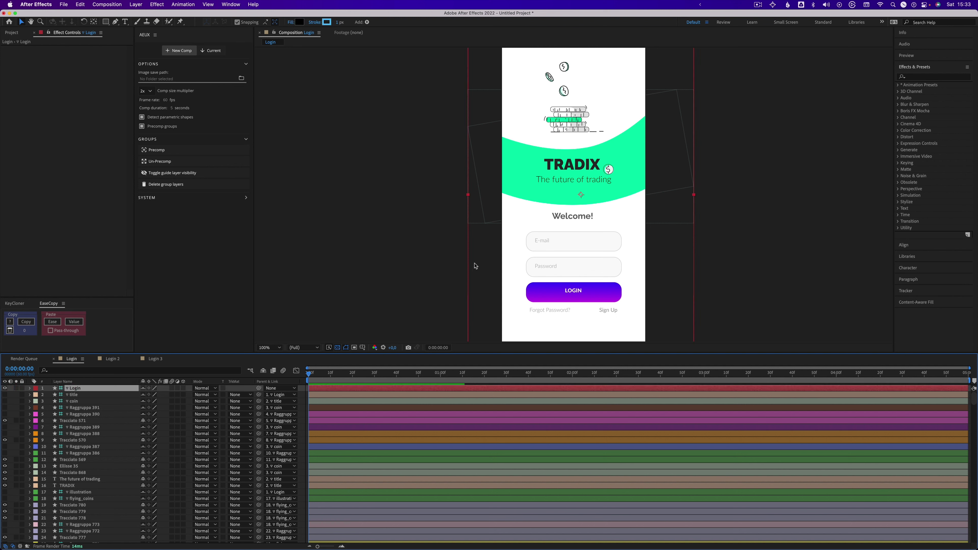
drag(476, 266, 617, 274)
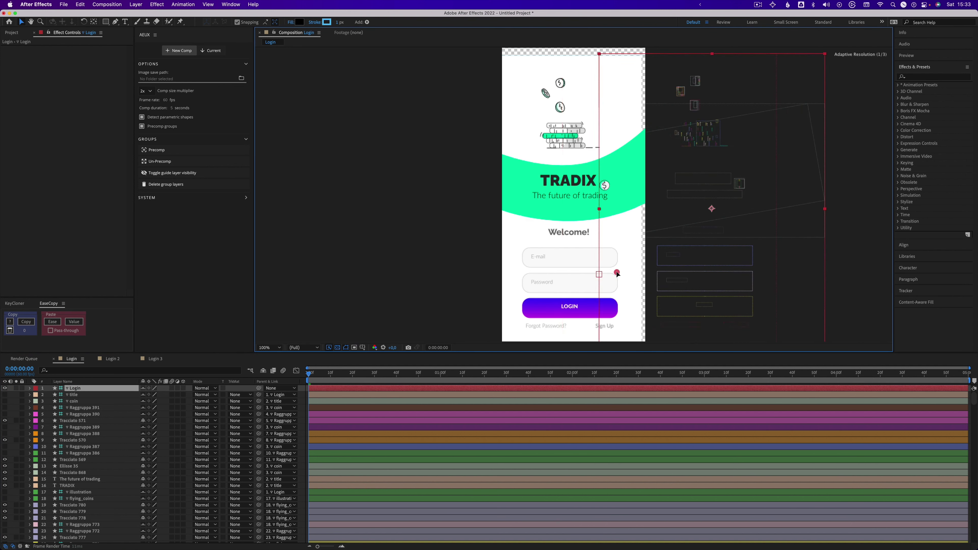
click(157, 359)
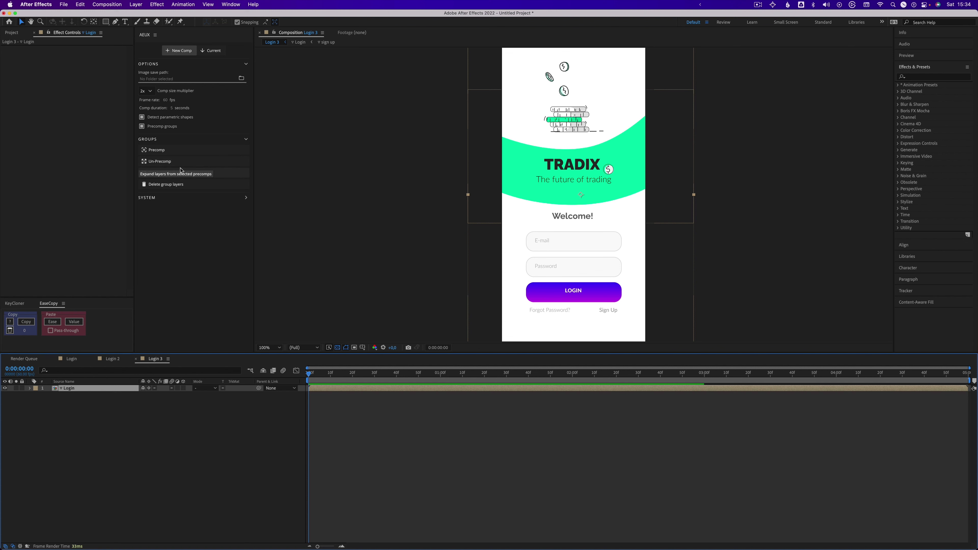
Expand the Login precomp into separate layers and toggle the TRADIX title and illustration to check them.
click(172, 162)
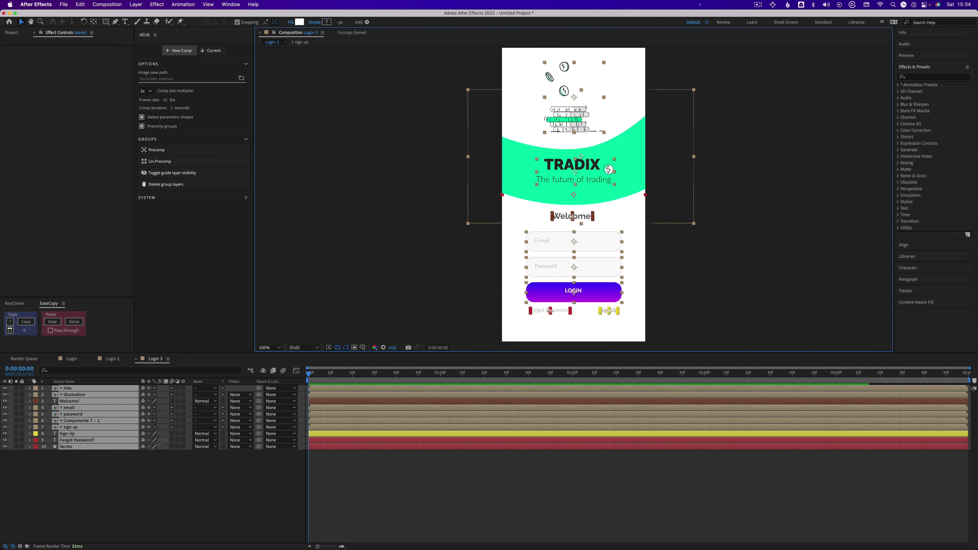
click(106, 506)
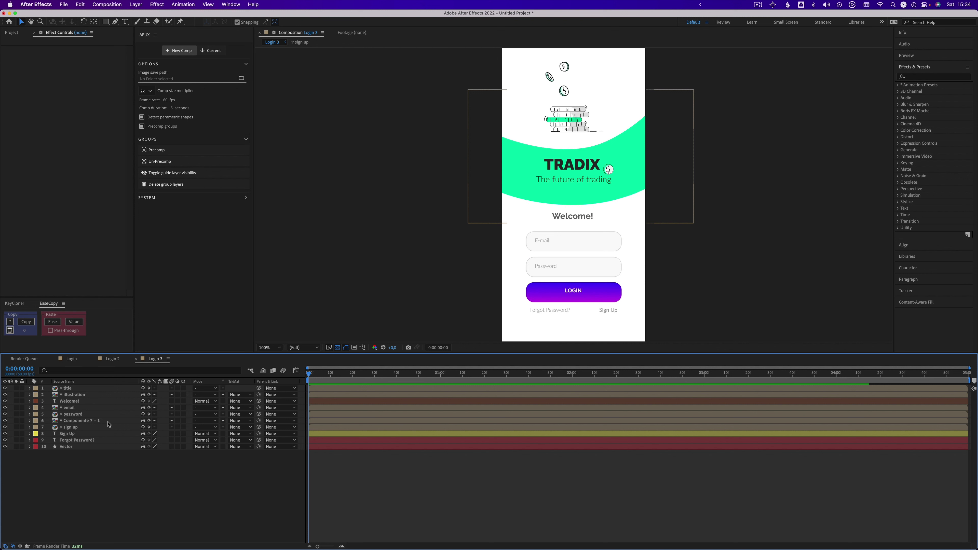
click(75, 389)
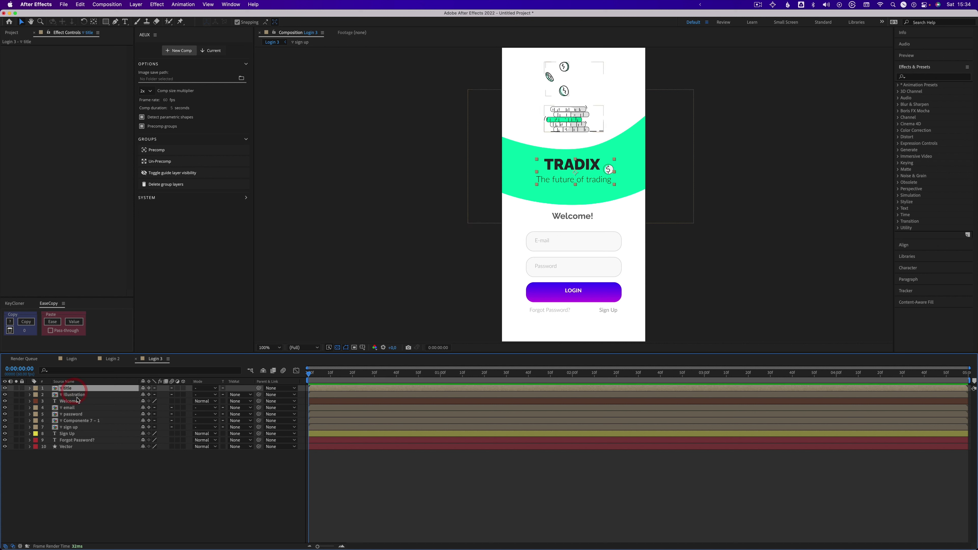
click(73, 394)
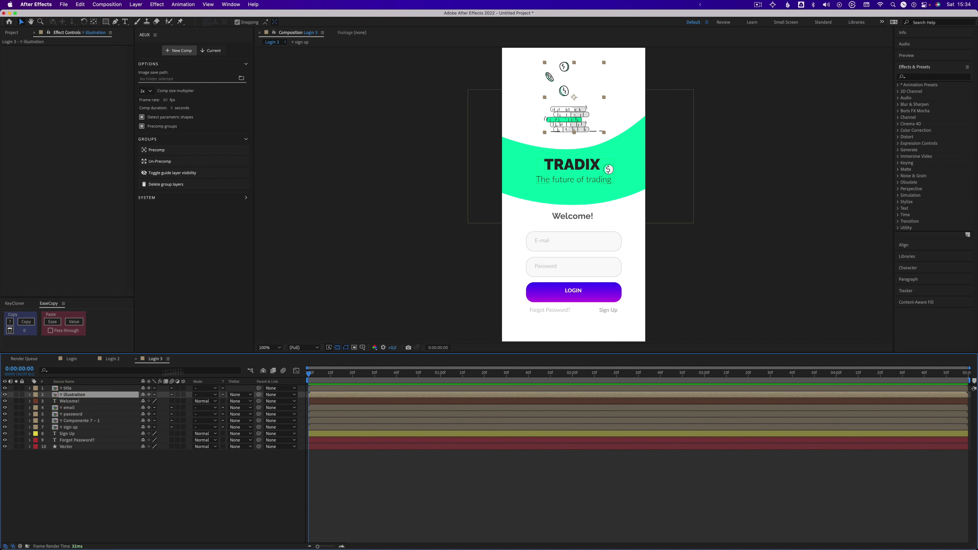
click(5, 389)
click(5, 389)
key(F2)
click(5, 395)
click(4, 394)
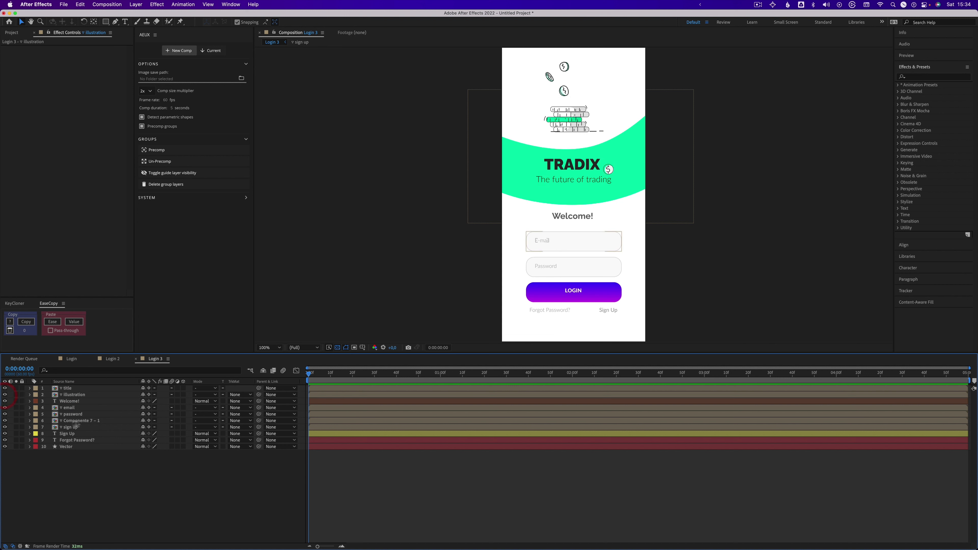
Check the E-mail and Password field layers, then set AEUX to import into the Current comp.
click(75, 407)
click(4, 408)
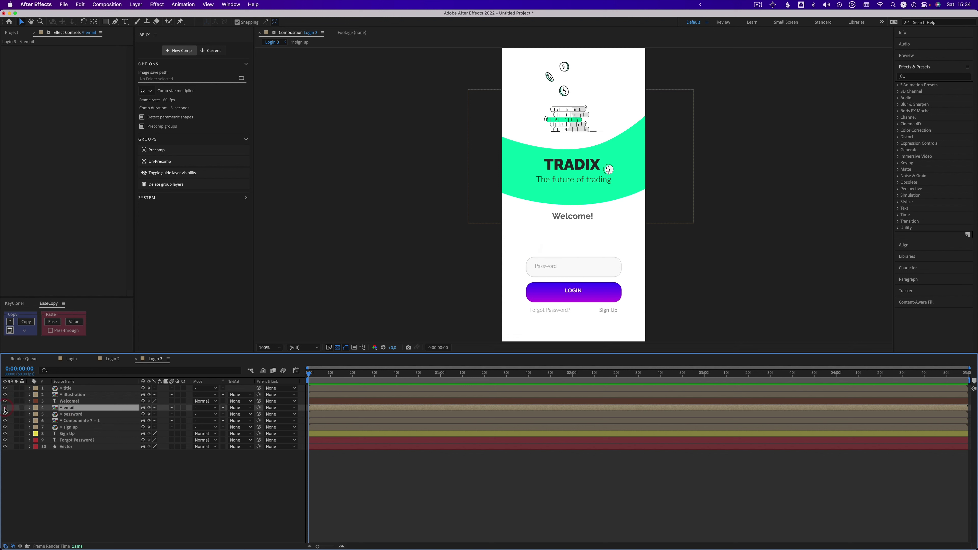
click(4, 407)
click(5, 414)
click(5, 414)
click(92, 427)
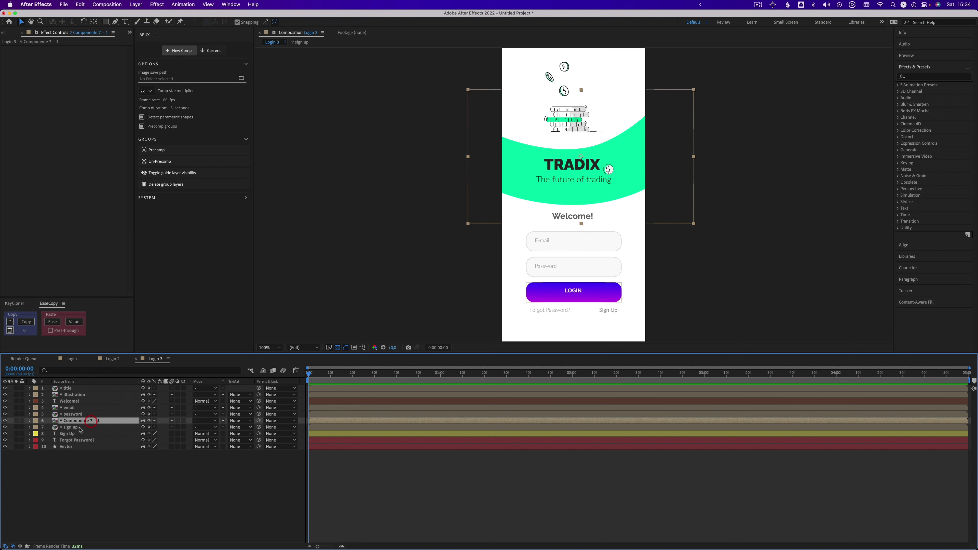
click(80, 456)
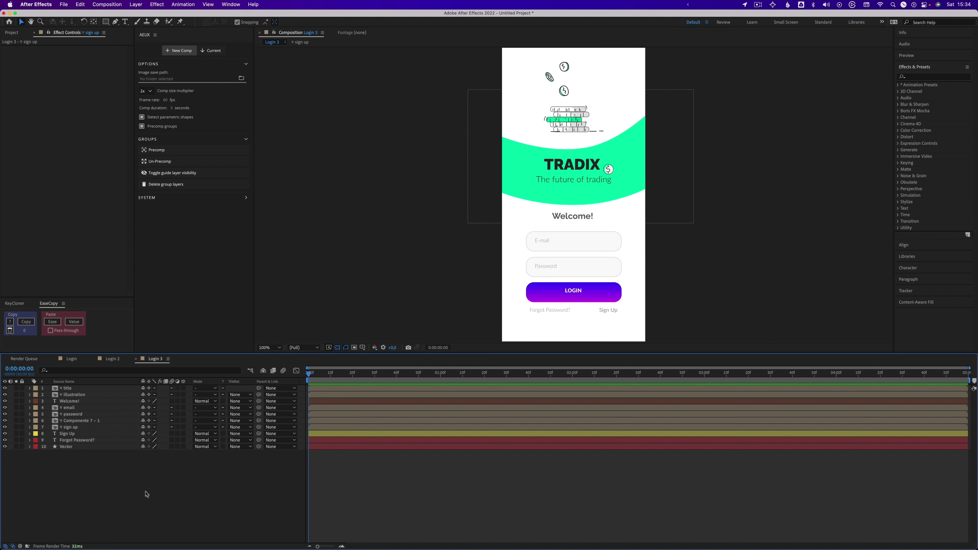
click(211, 50)
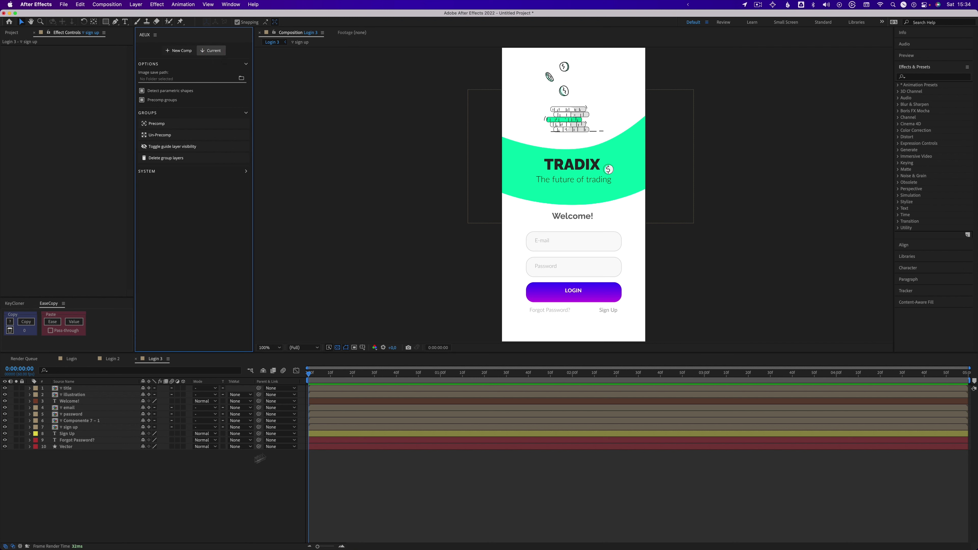
Send Figma's Menu frame to After Effects with AEUX, dismissing the file dialog.
key(super+Tab)
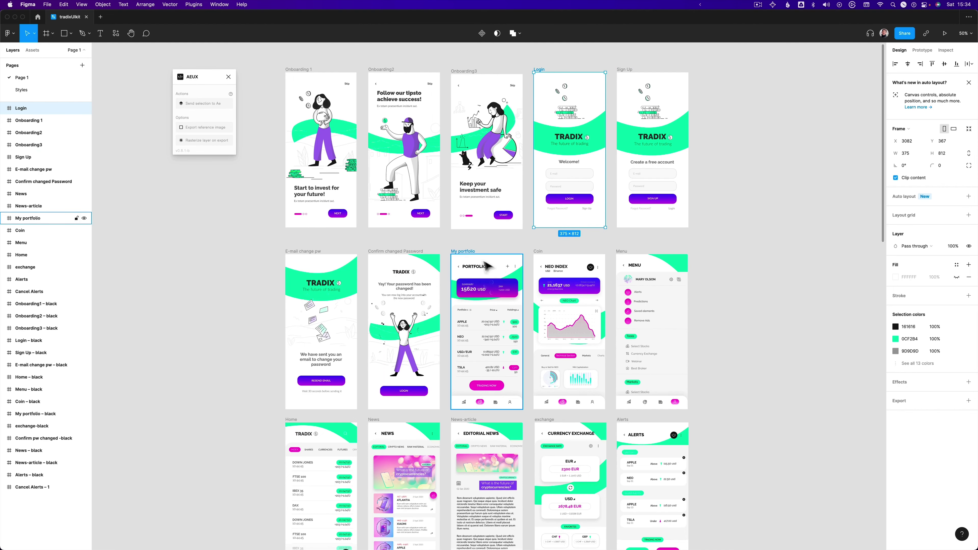
click(625, 251)
click(198, 107)
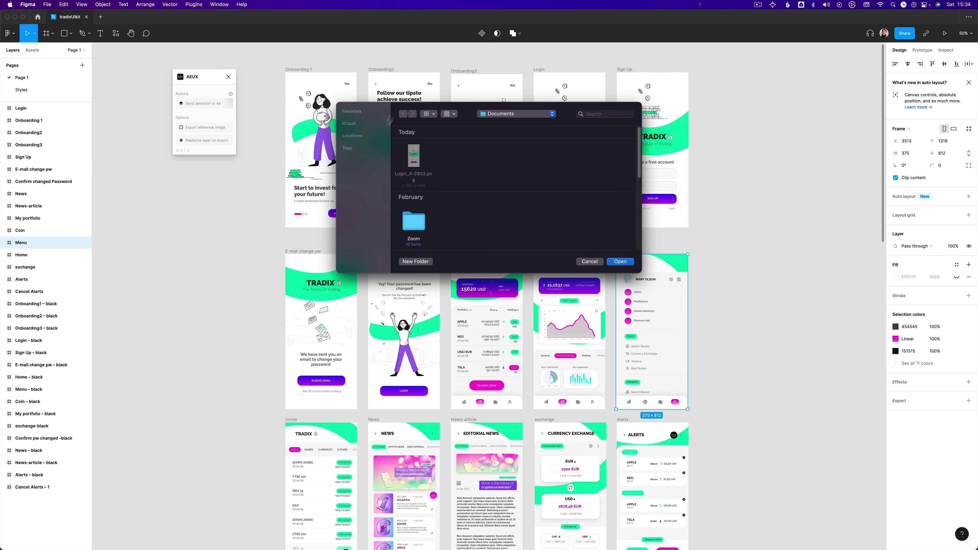
click(620, 262)
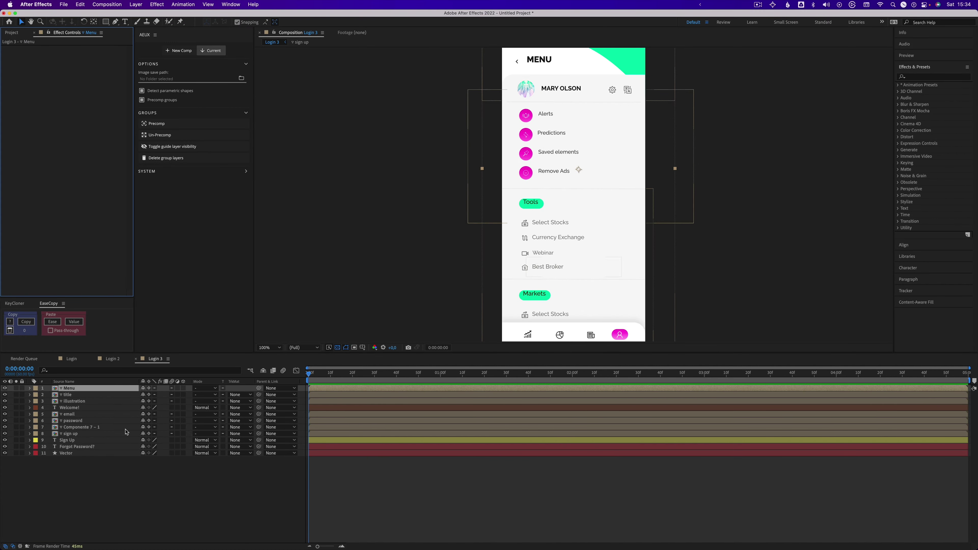
click(5, 388)
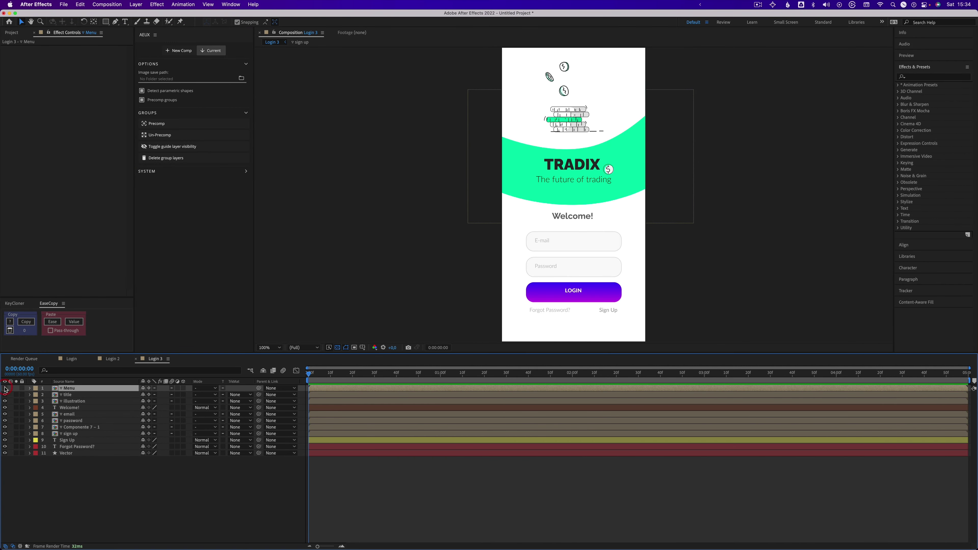
click(5, 388)
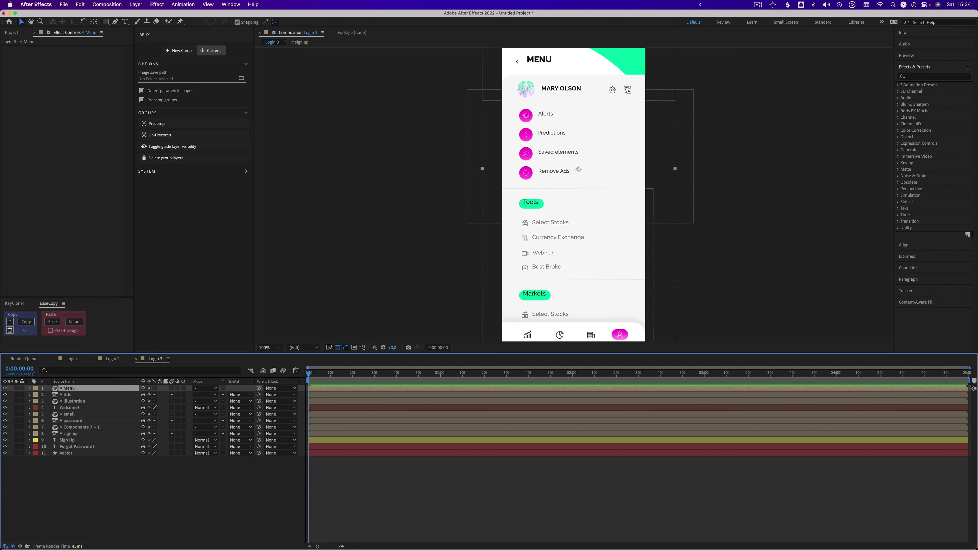
click(4, 388)
click(5, 388)
key(super+Tab)
scroll(526, 92, up, 2)
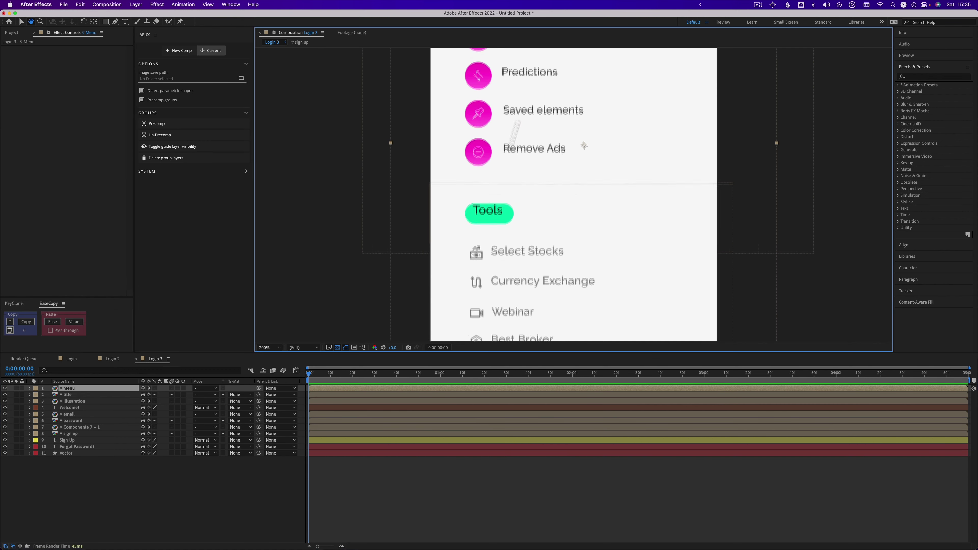
scroll(500, 284, up, 3)
key(comma)
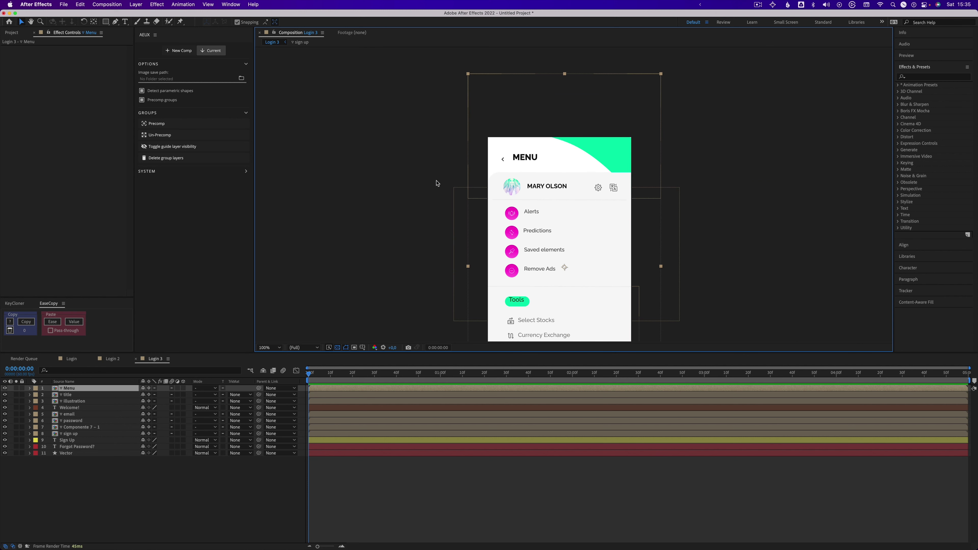
drag(516, 201, 519, 130)
key(v)
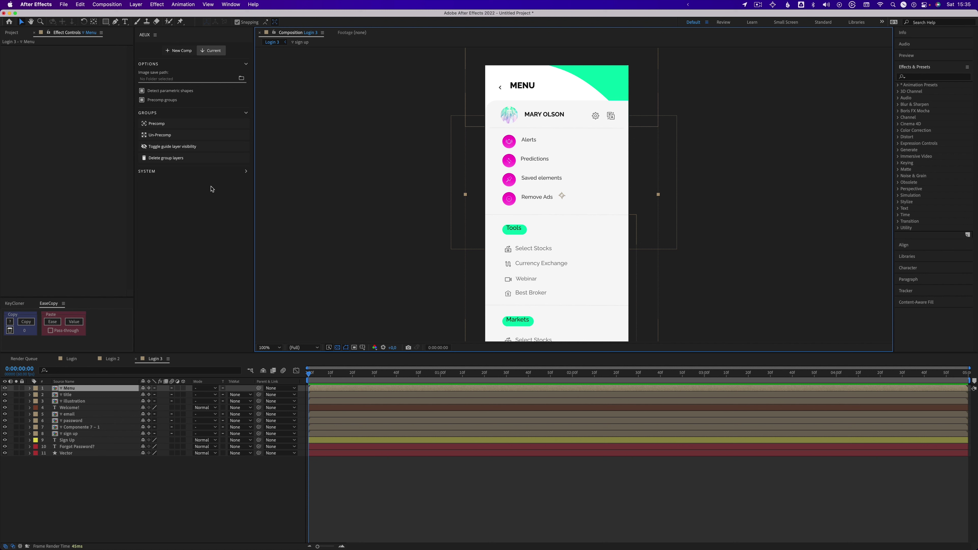
Group the login layers from title down to Vector into one precomp.
click(70, 396)
shift+click(73, 454)
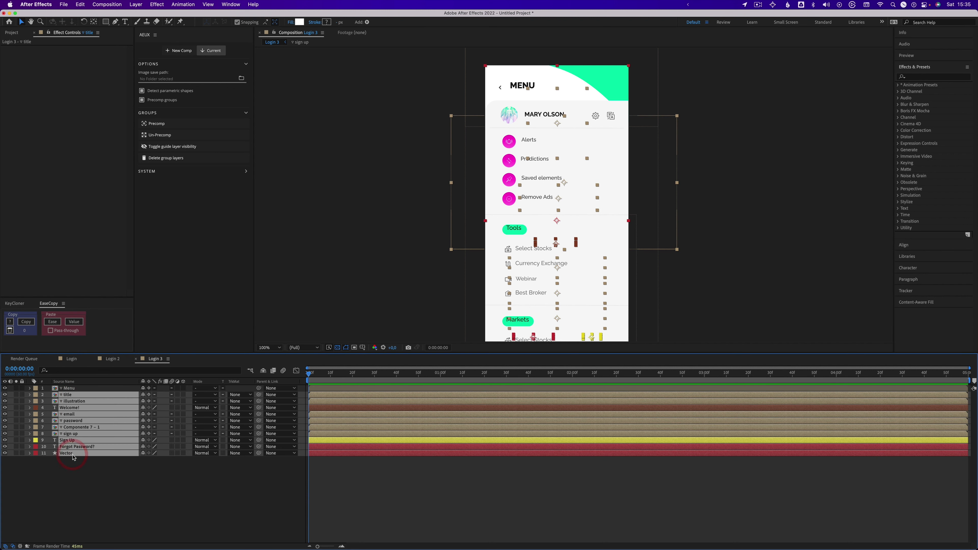
click(170, 125)
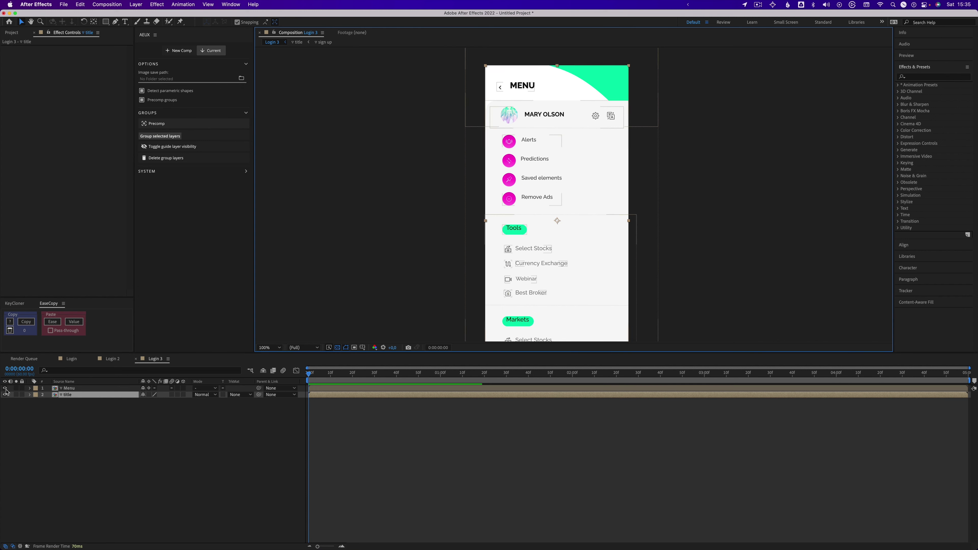
Un-precomp the Menu layer into its separate editable layers.
click(4, 388)
click(5, 389)
click(66, 389)
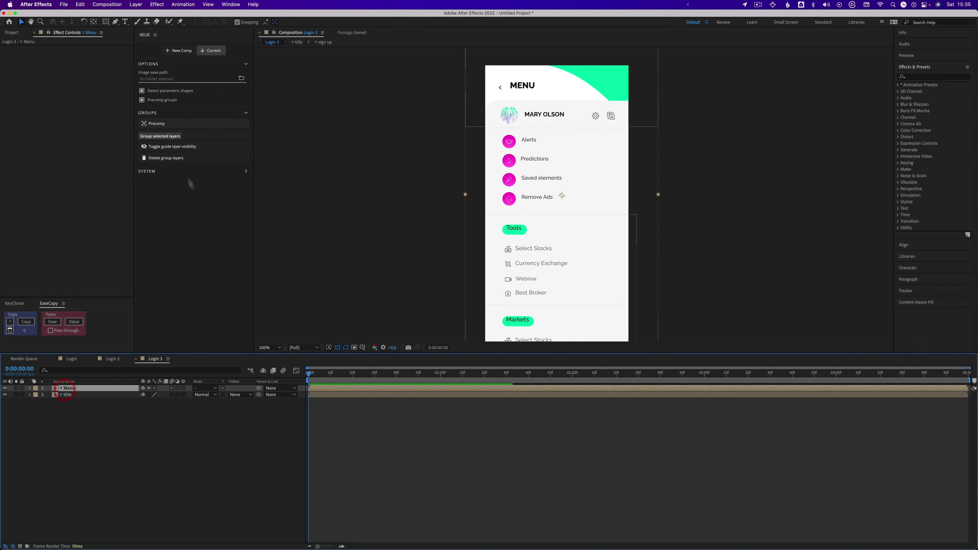
click(175, 137)
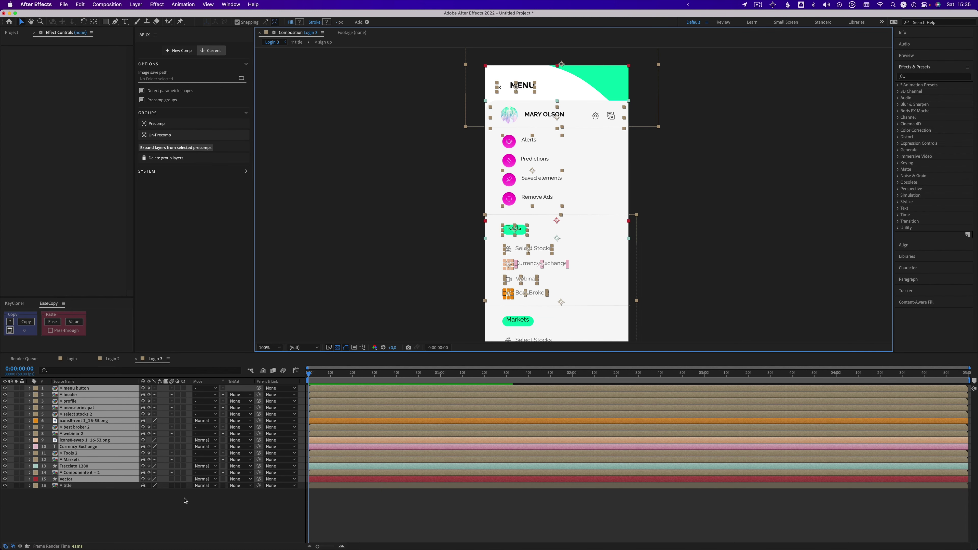
click(186, 500)
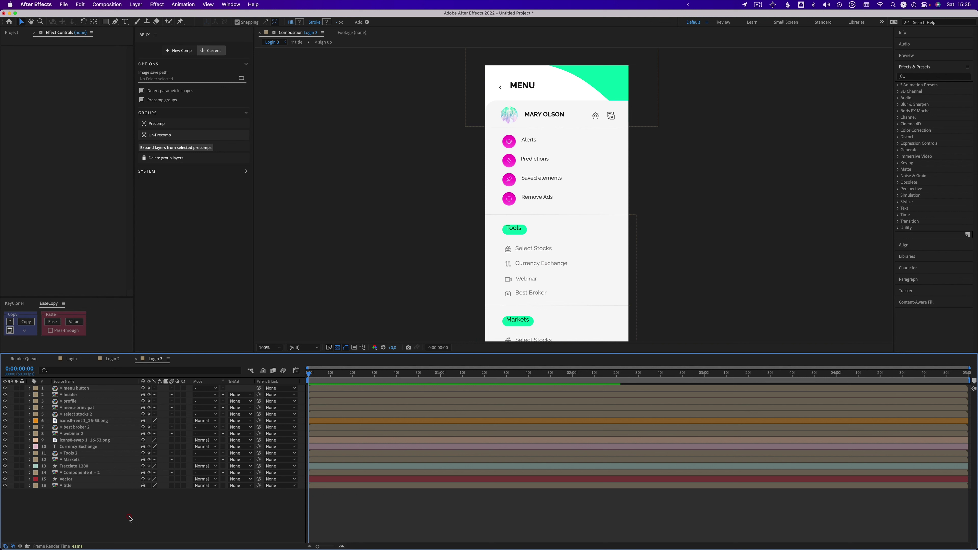
Toggle visibility of the menu button, profile avatar and name, and menu item layers to check them.
click(76, 389)
click(5, 388)
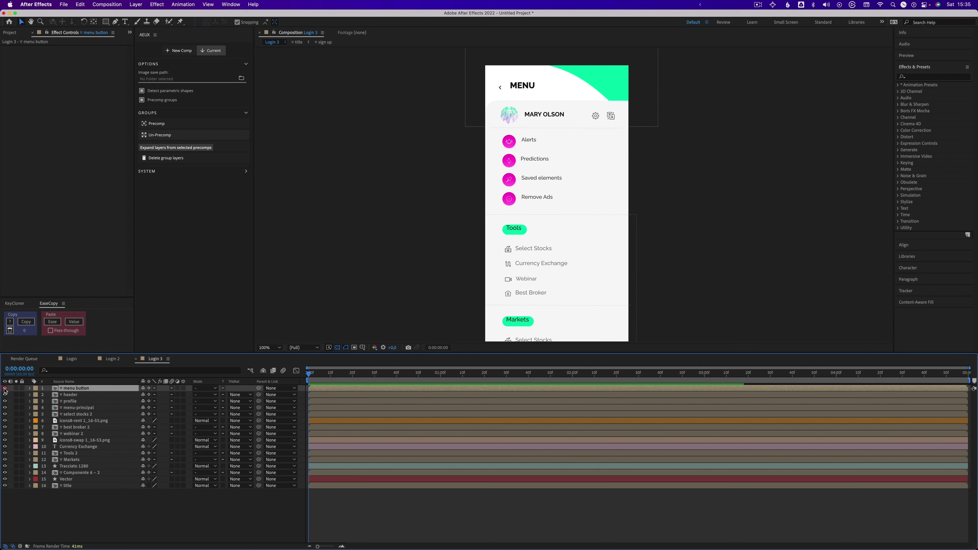
click(5, 388)
click(4, 401)
click(5, 401)
click(5, 408)
click(4, 407)
click(182, 517)
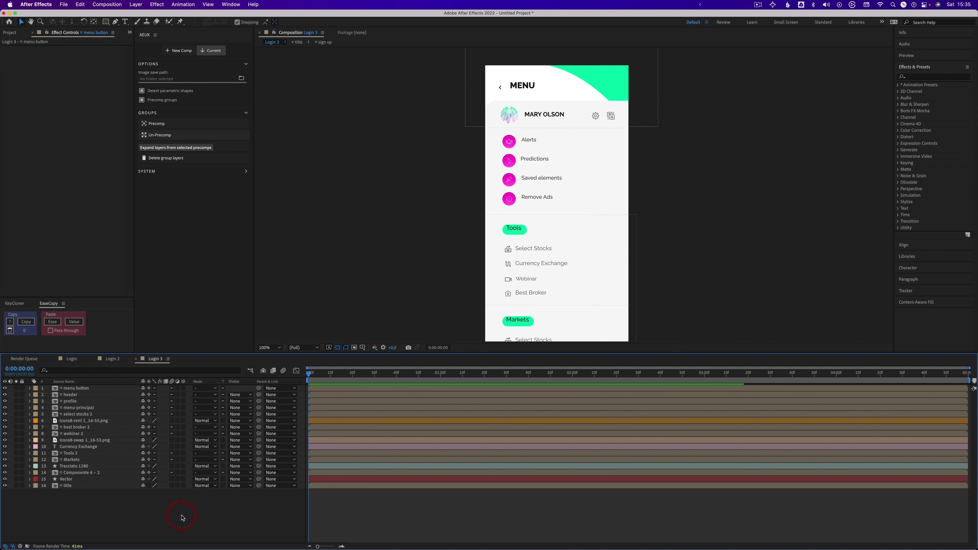